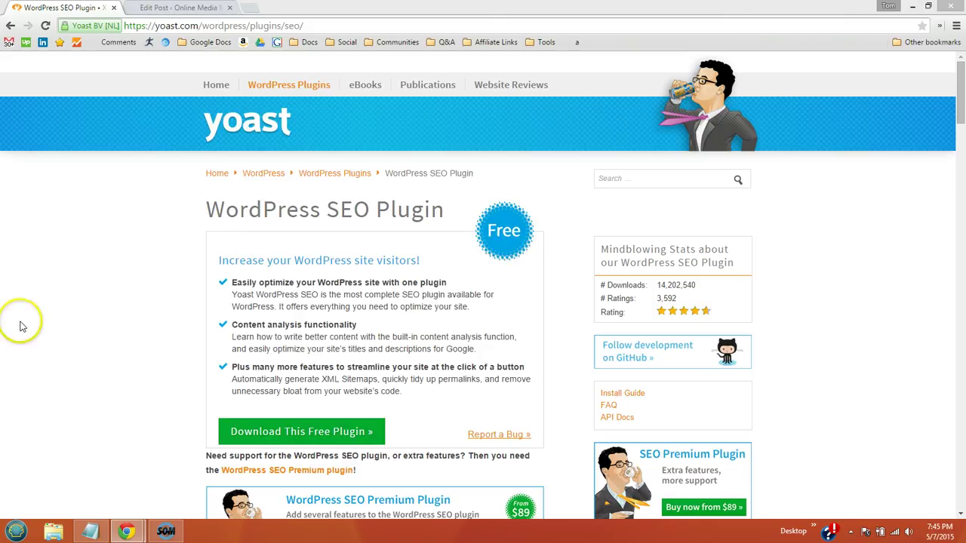
Switch to the Edit Post tab for the '25+ SEO Friendly WordPress Themes For Everyone' post.
click(160, 10)
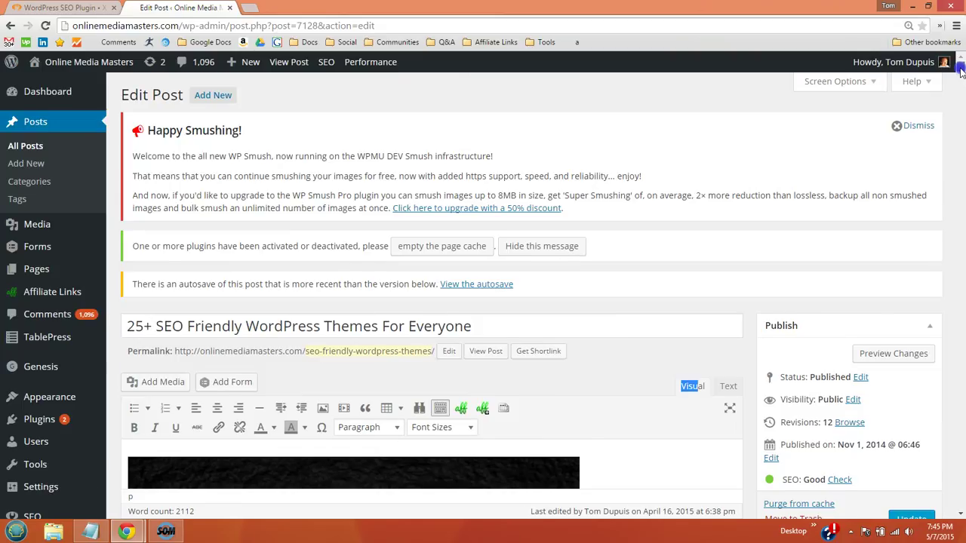
Scroll to the Yoast box, check the 'SEO Friendly WordPress Themes' focus keyword, and open a new tab.
drag(961, 69, 960, 79)
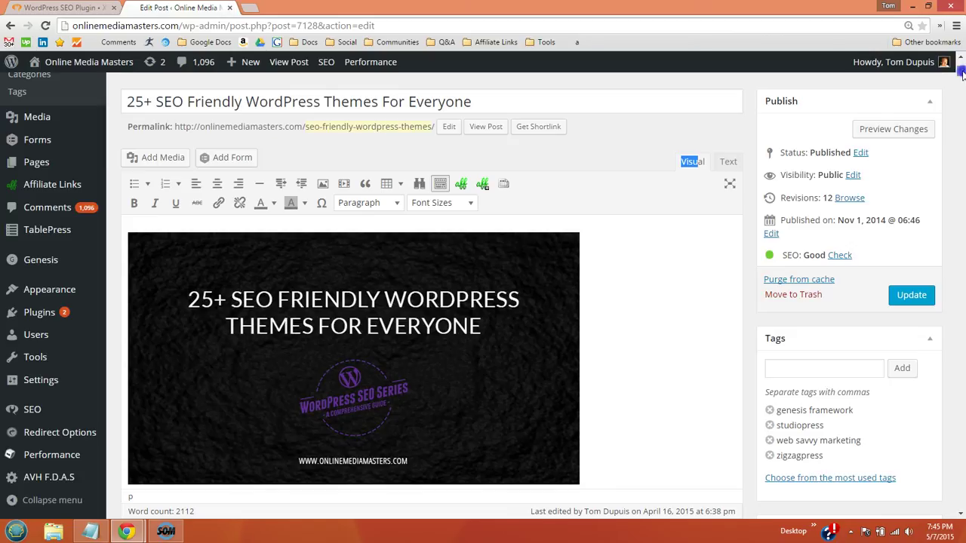
mouse_move(960, 72)
mouse_down()
mouse_move(959, 324)
mouse_move(944, 339)
mouse_move(961, 472)
mouse_up()
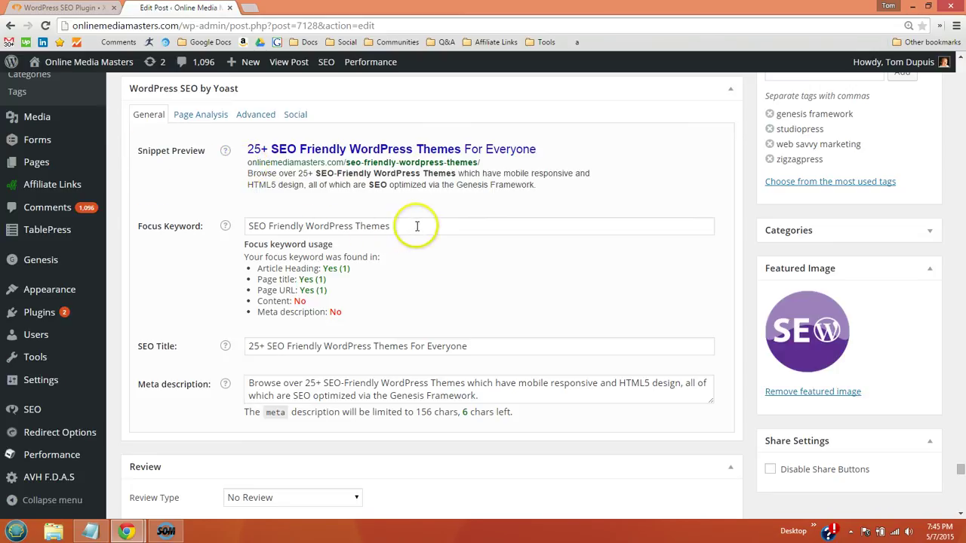
drag(392, 226, 245, 227)
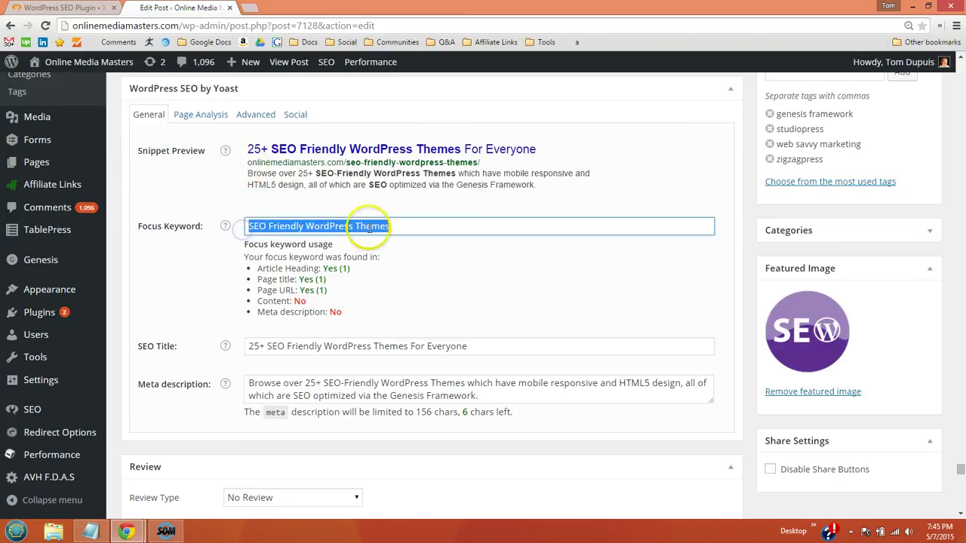
click(434, 228)
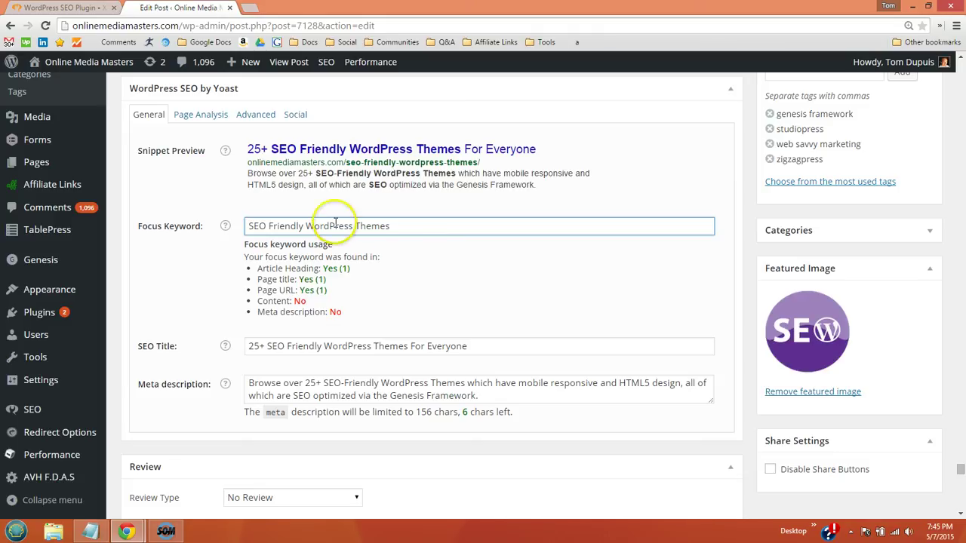
click(255, 8)
Load google.com in the new tab, leaving its search box empty.
text(google.com)
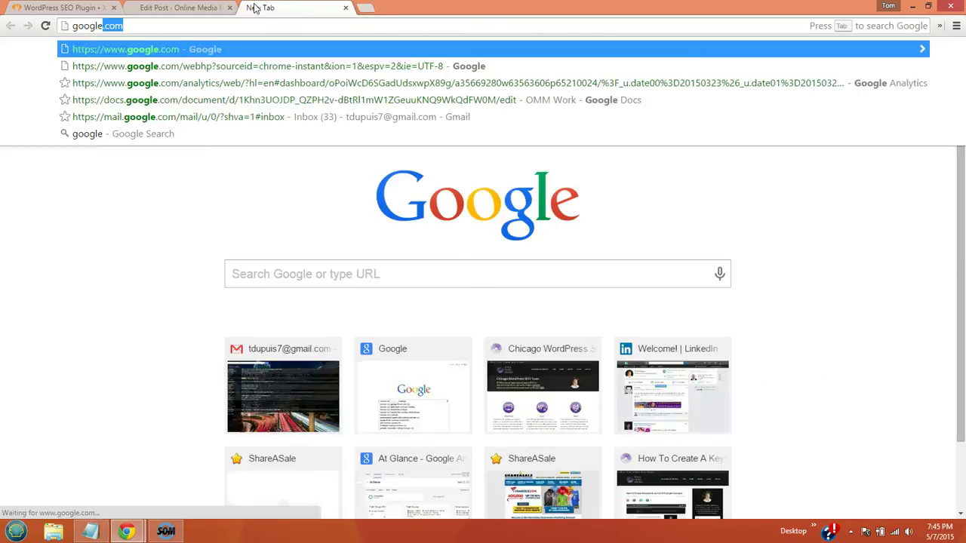
key(Return)
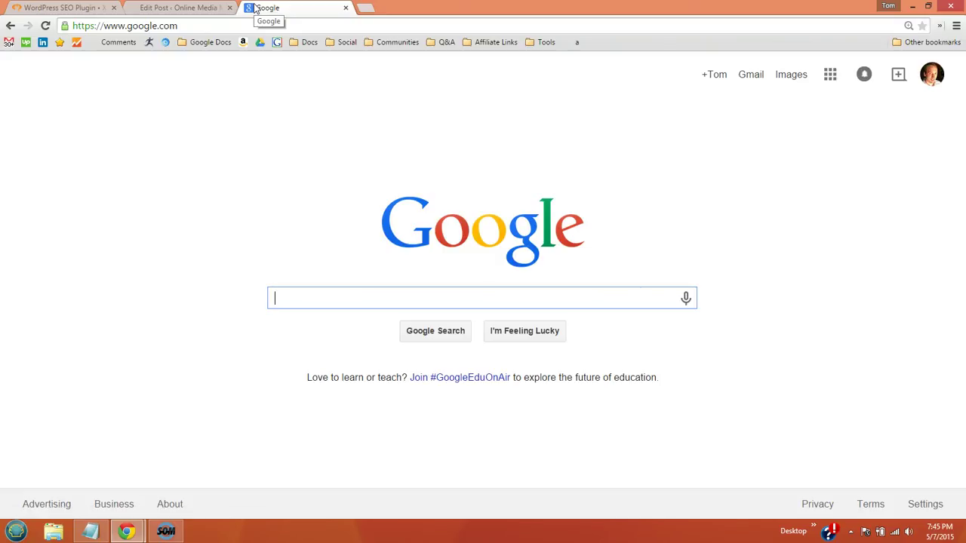
text(m)
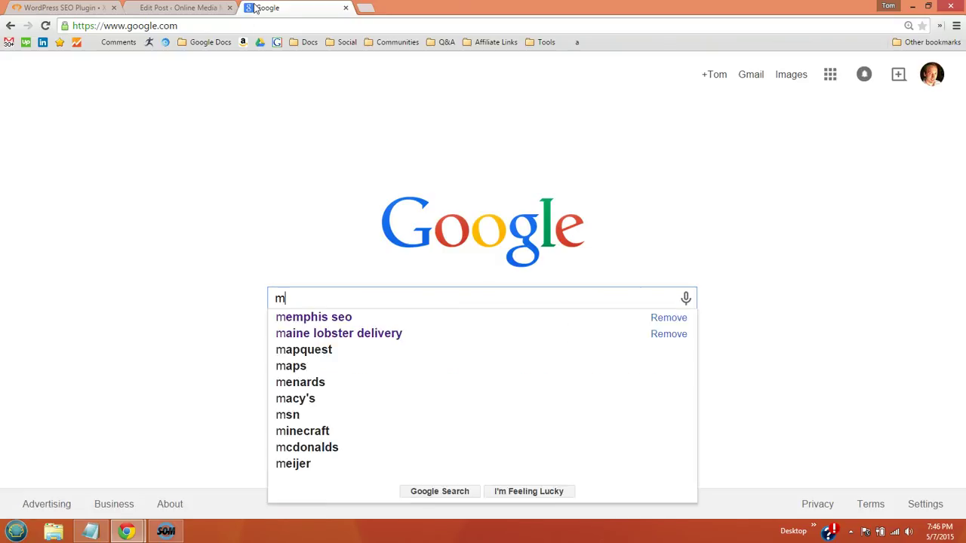
key(BackSpace)
click(197, 8)
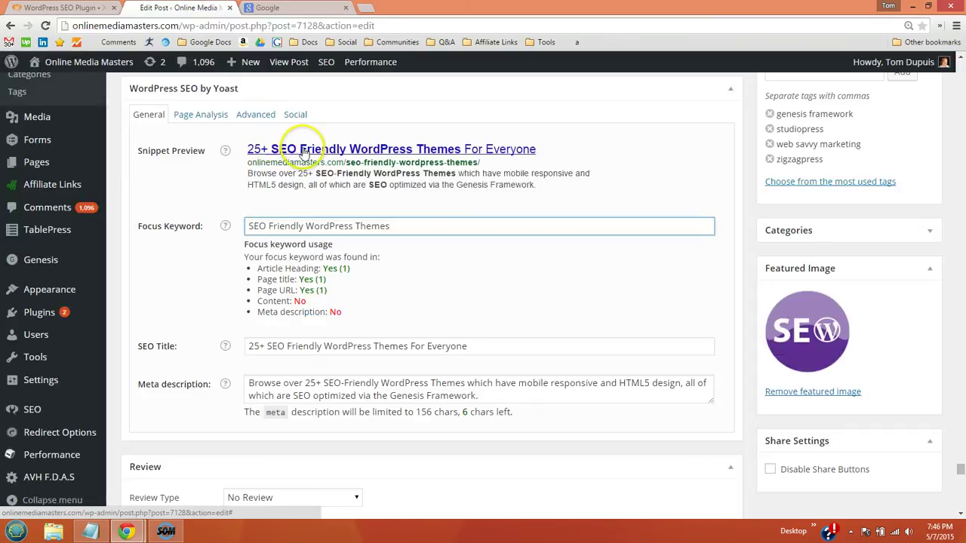
click(295, 8)
Type 'seo friendly' and remove the 'seo friendly wordpress themes' past searches from web history.
click(284, 126)
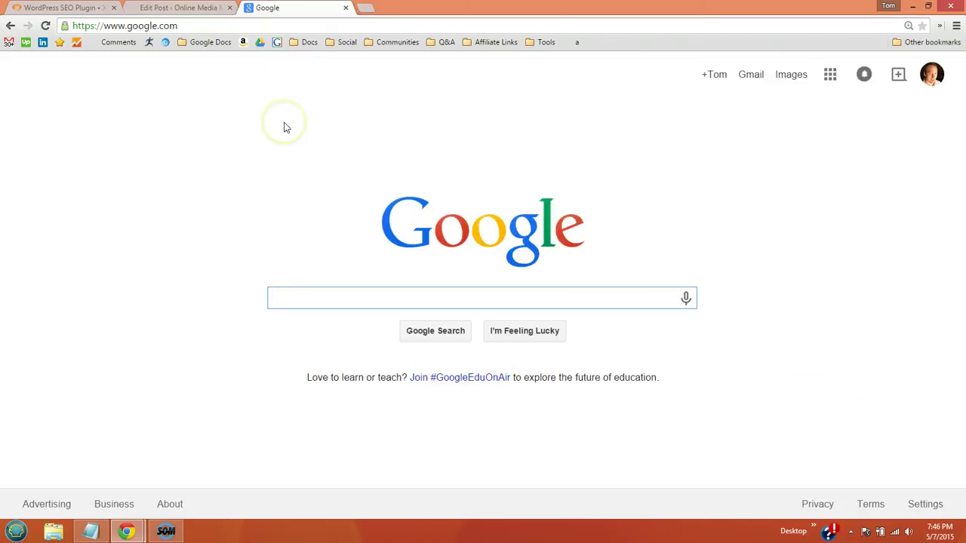
text(seo friend)
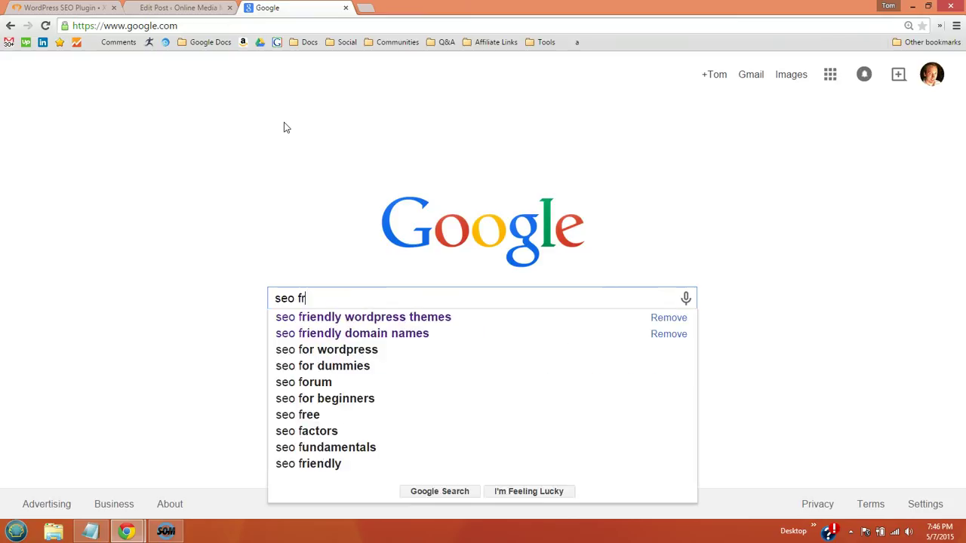
click(665, 320)
click(667, 334)
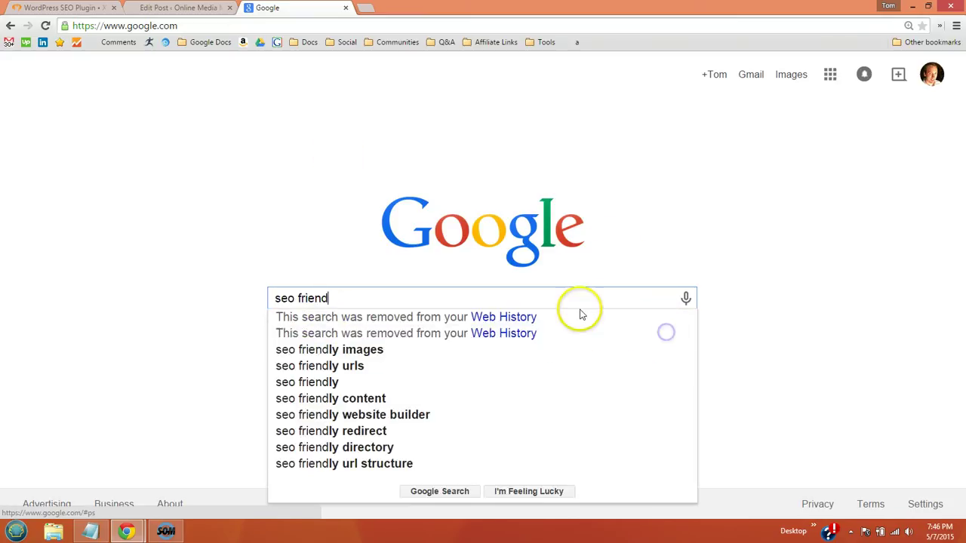
text(ly)
click(653, 319)
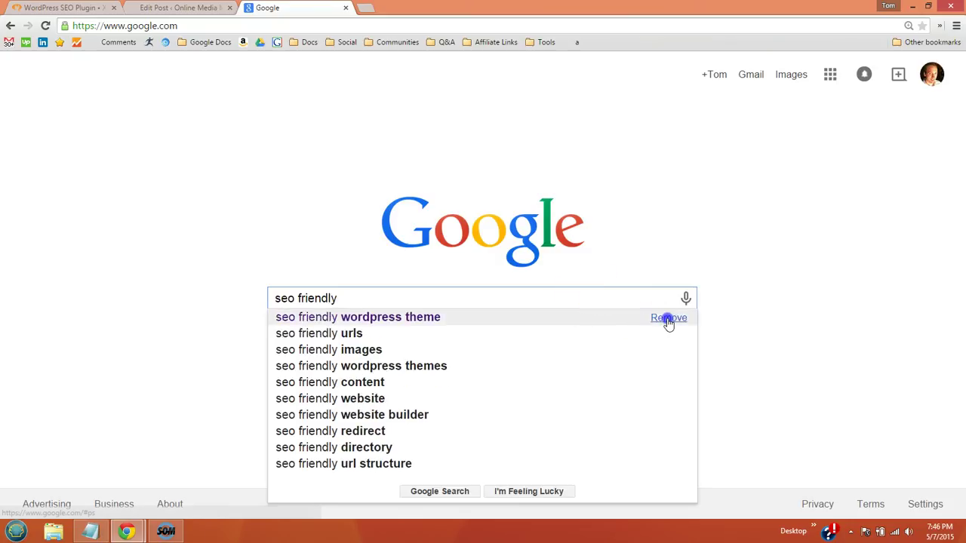
Finalize the query as 'seo friendly', close the suggestion list, and refocus the search box.
text(w)
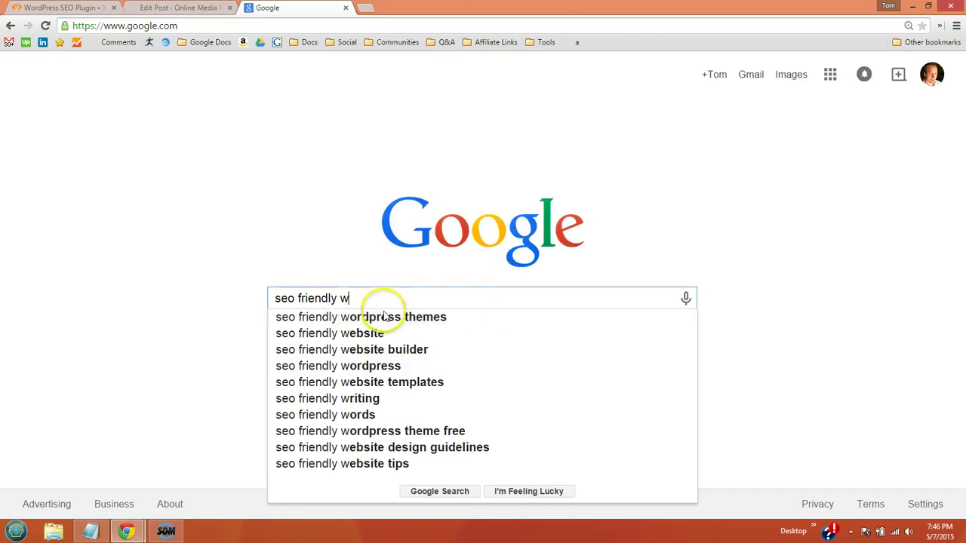
key(BackSpace)
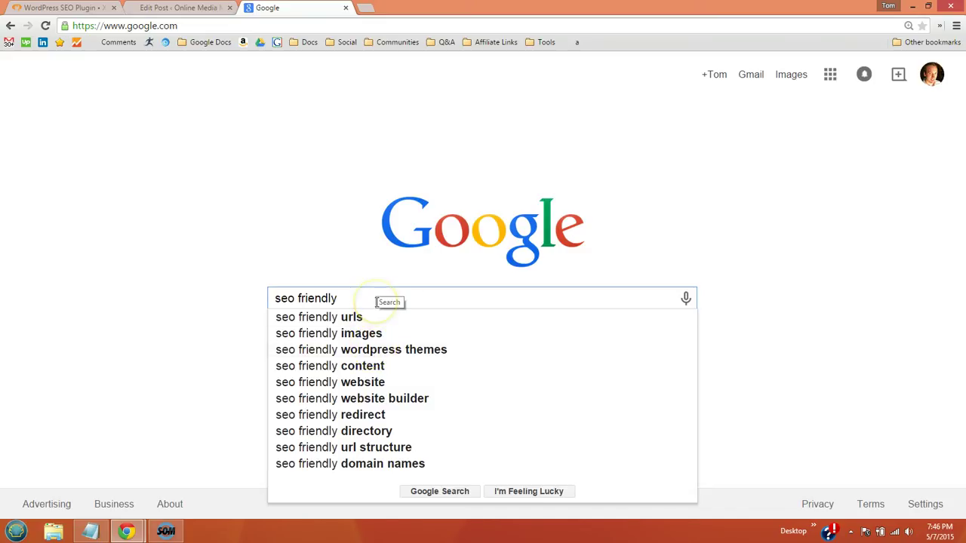
click(296, 246)
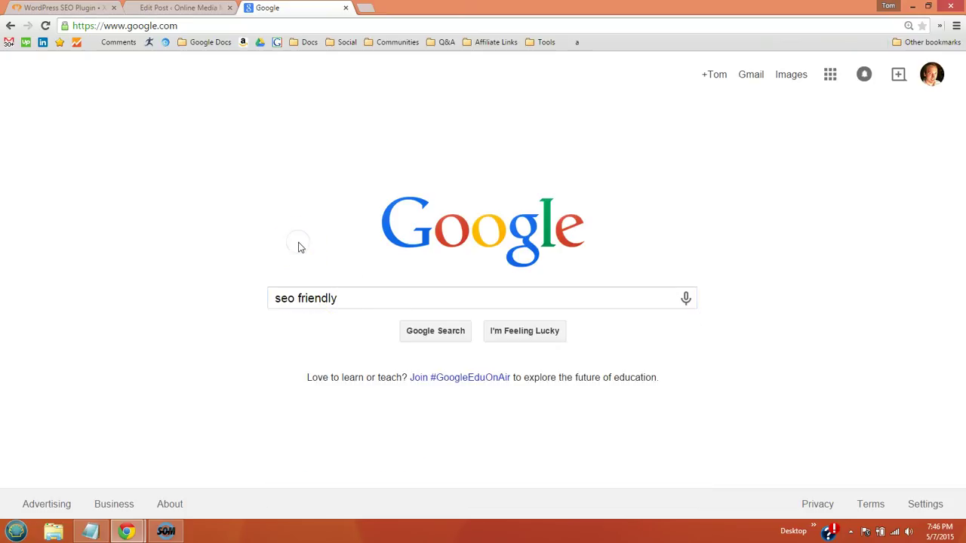
click(425, 302)
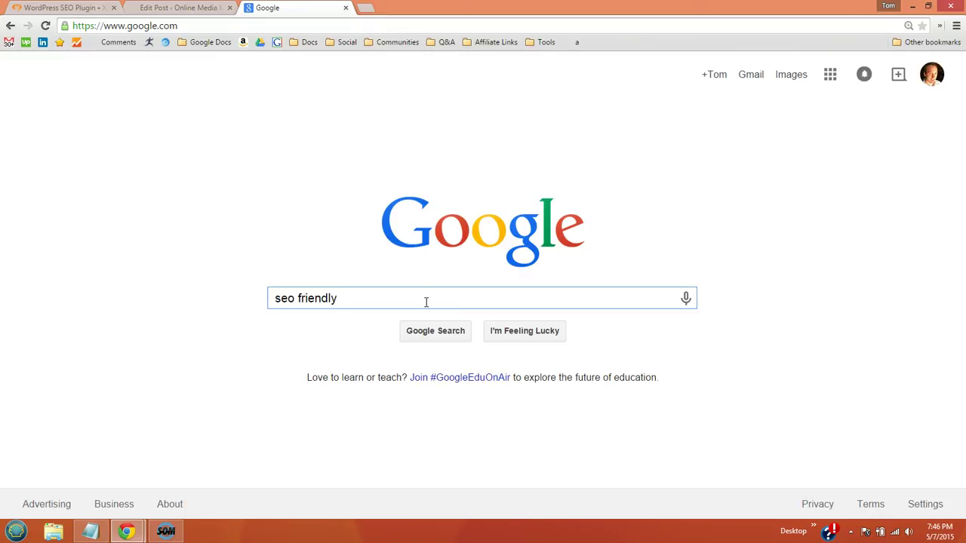
Replace the query with 'how to get out of debt', remove it from web history, and search.
drag(369, 305, 246, 307)
text(how to)
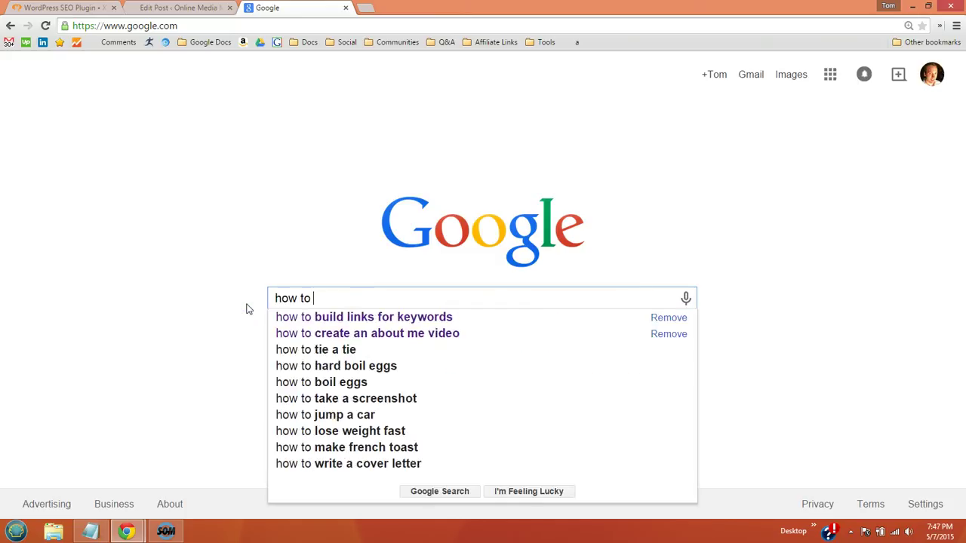
text( get out)
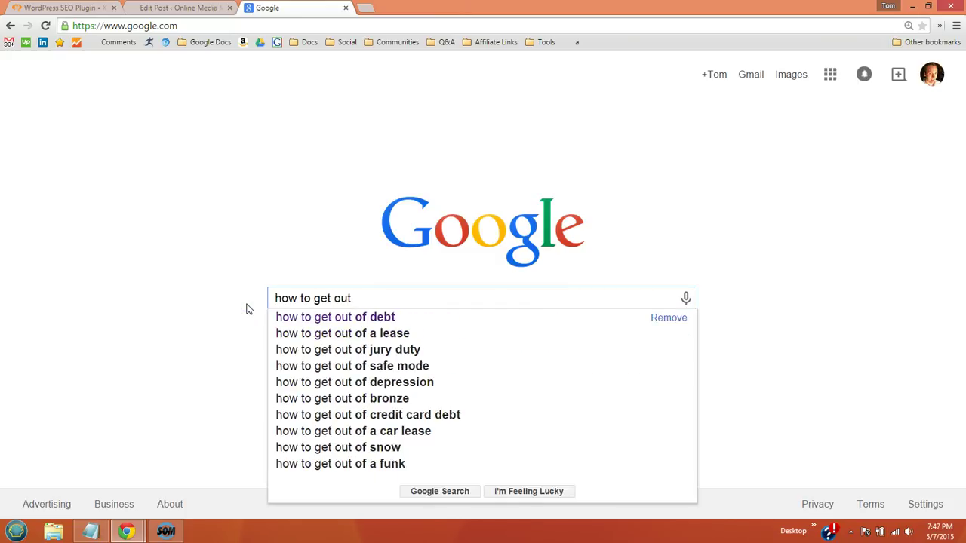
click(650, 315)
click(490, 302)
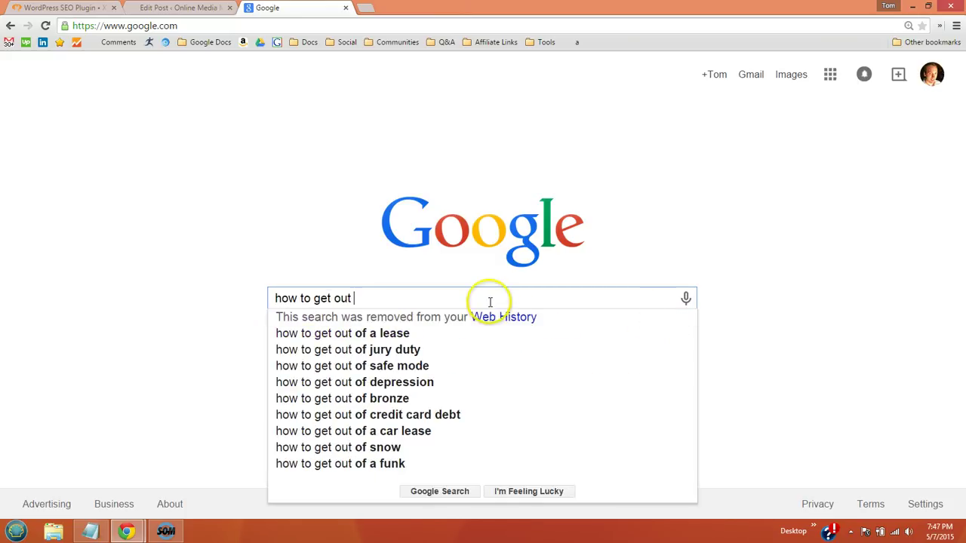
text(d)
key(BackSpace)
text(of debt)
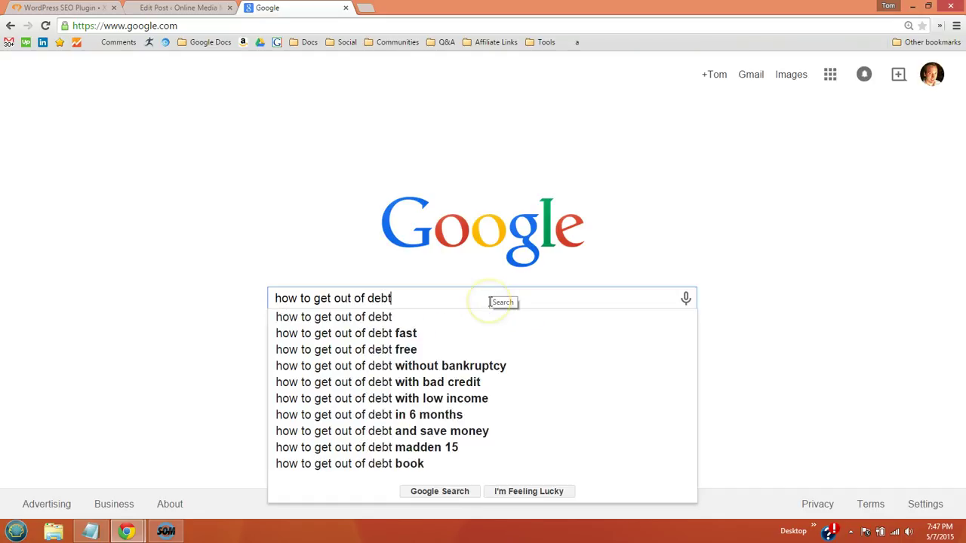
click(420, 317)
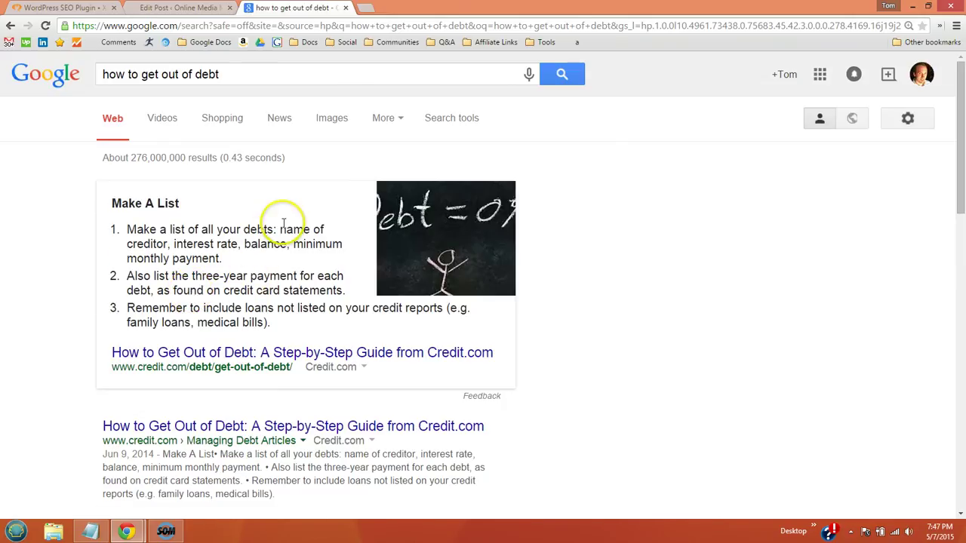
Scroll through the debt results and bring up the search box's autocomplete suggestions.
scroll(284, 223, down, 2)
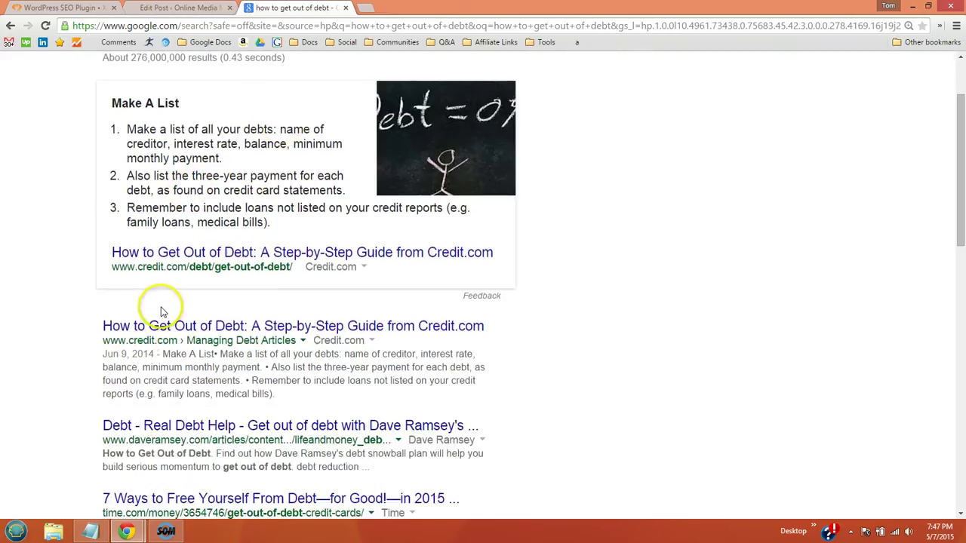
scroll(166, 298, down, 2)
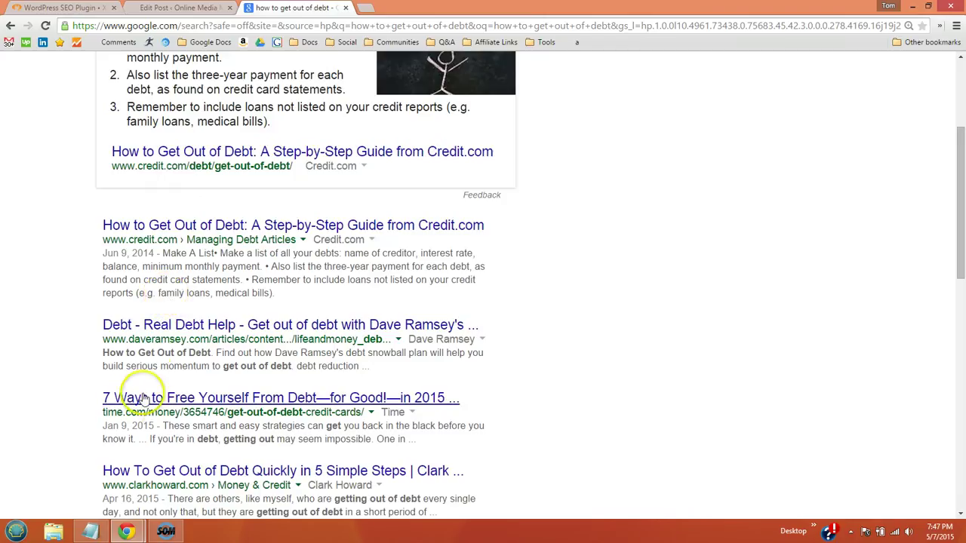
scroll(151, 376, down, 4)
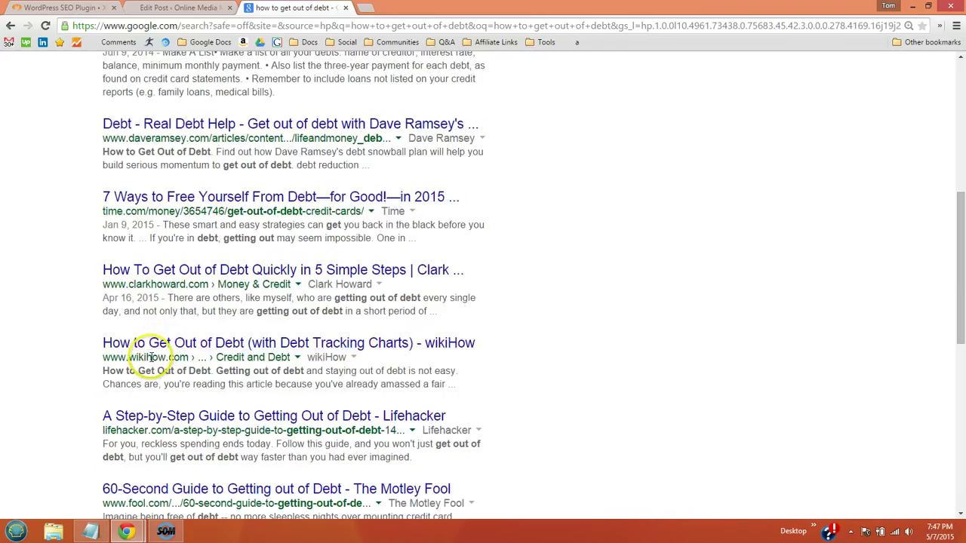
scroll(153, 365, down, 2)
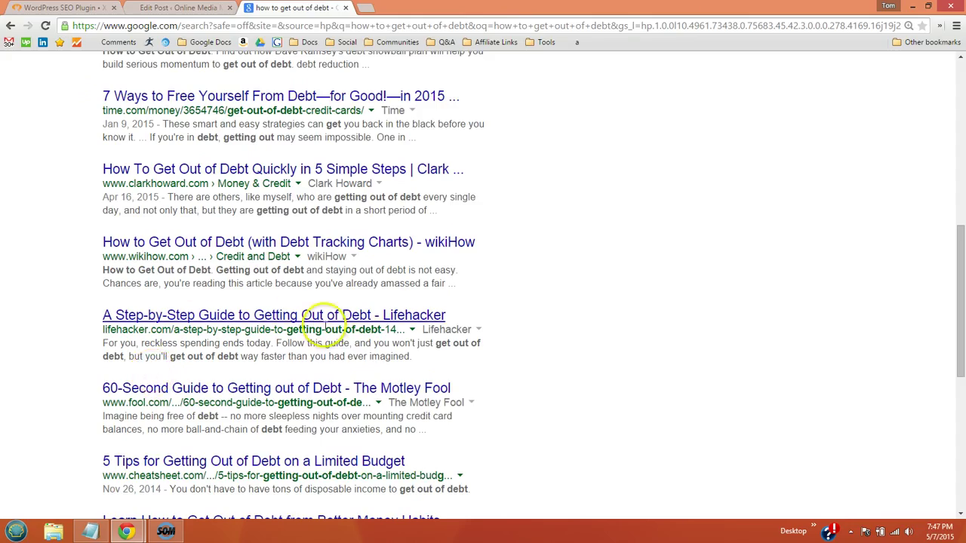
scroll(362, 326, up, 2)
scroll(396, 323, up, 3)
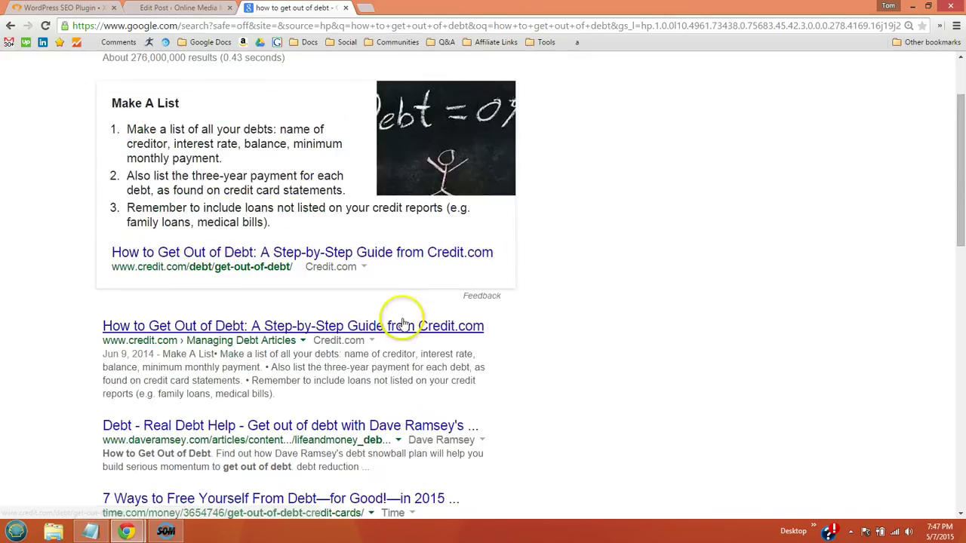
scroll(396, 323, up, 2)
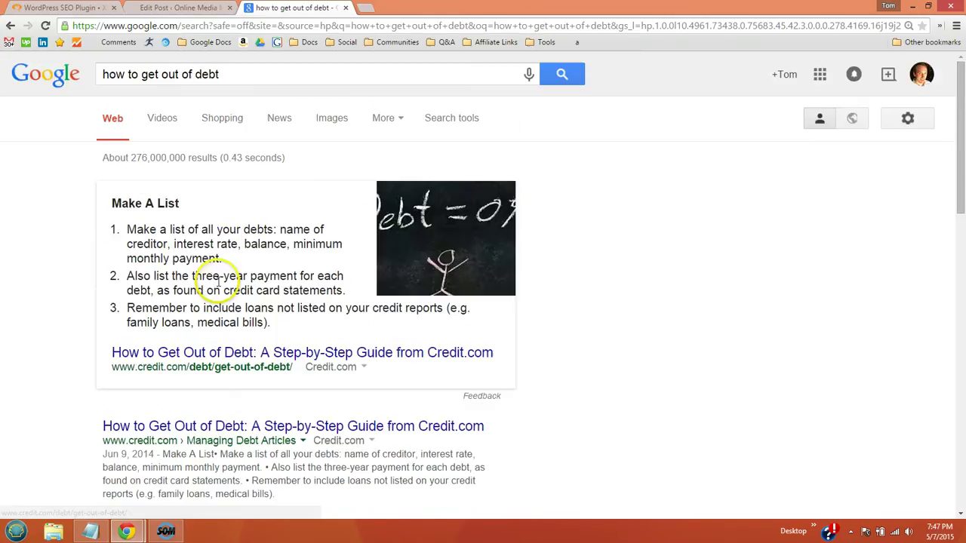
click(257, 73)
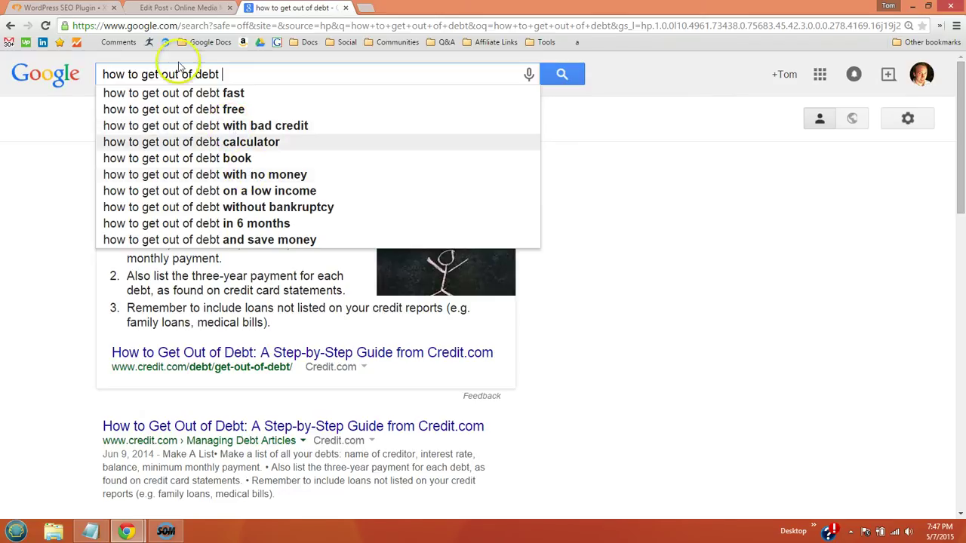
Return to the Edit Post tab and review the 'SEO Friendly WordPress Themes' focus keyword and snippet preview.
click(170, 9)
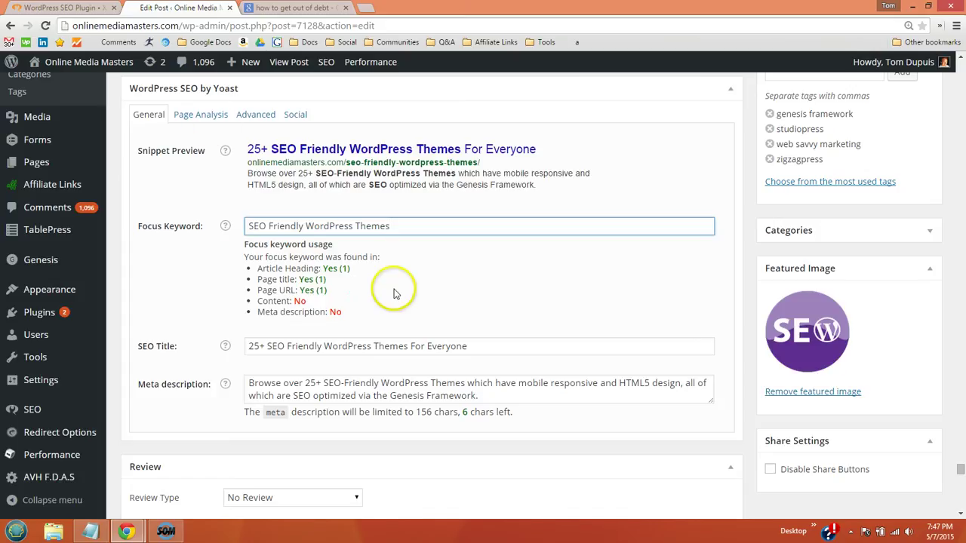
drag(400, 226, 246, 230)
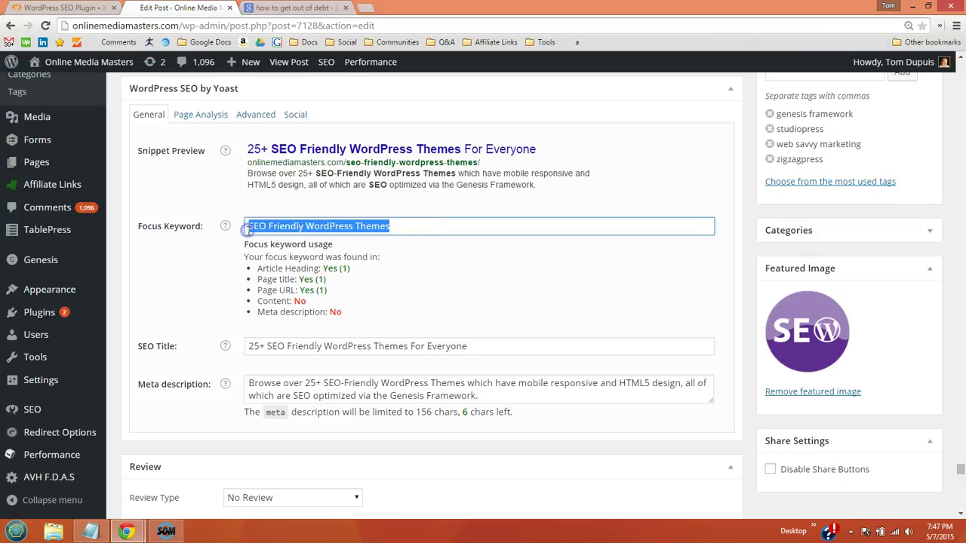
click(457, 314)
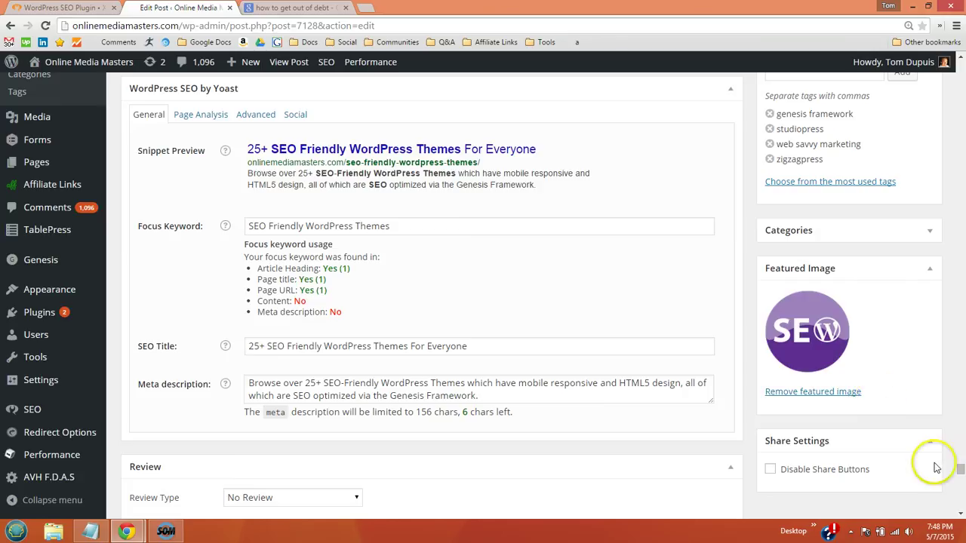
drag(960, 469, 953, 115)
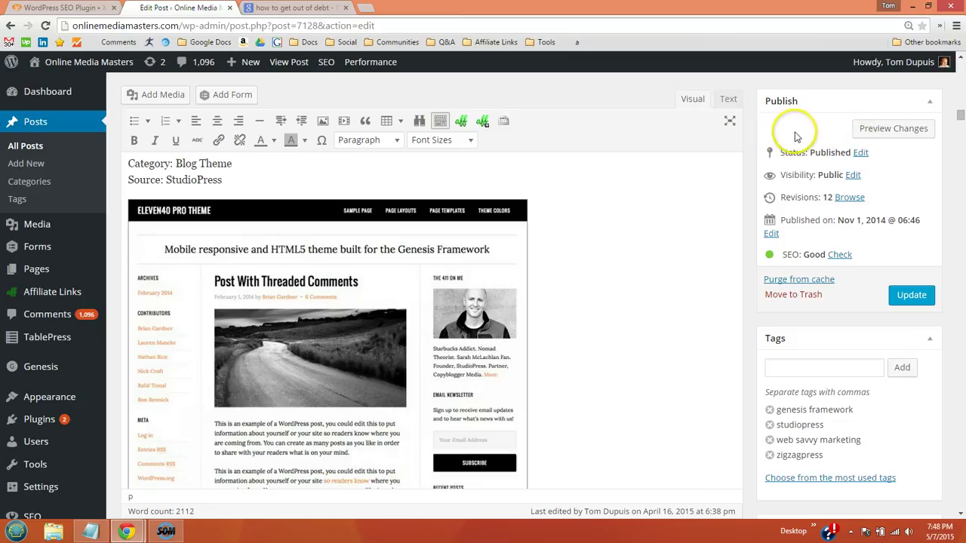
drag(959, 121, 950, 473)
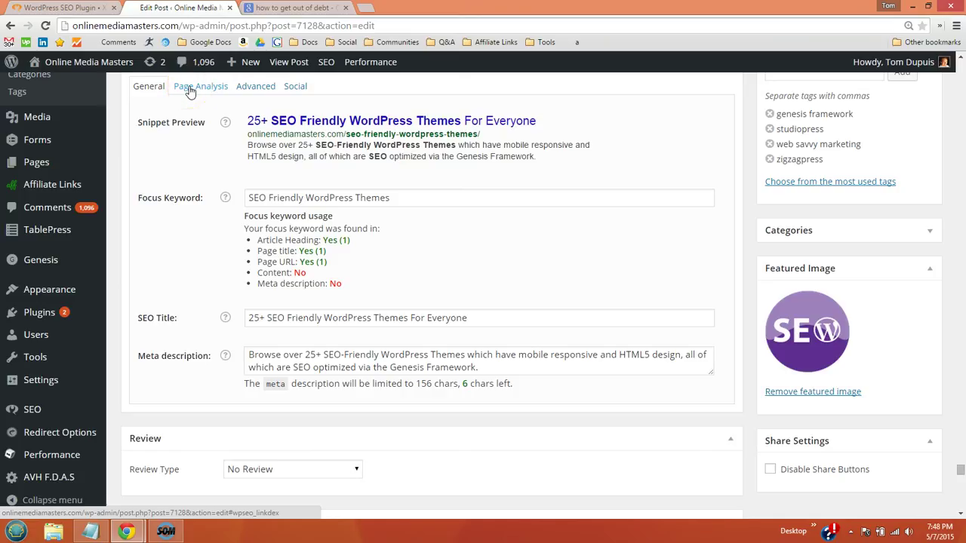
Zoom to 125% and highlight the Page Analysis findings, including 0.04% keyword density and 58.4 Flesch score.
key(ctrl+plus)
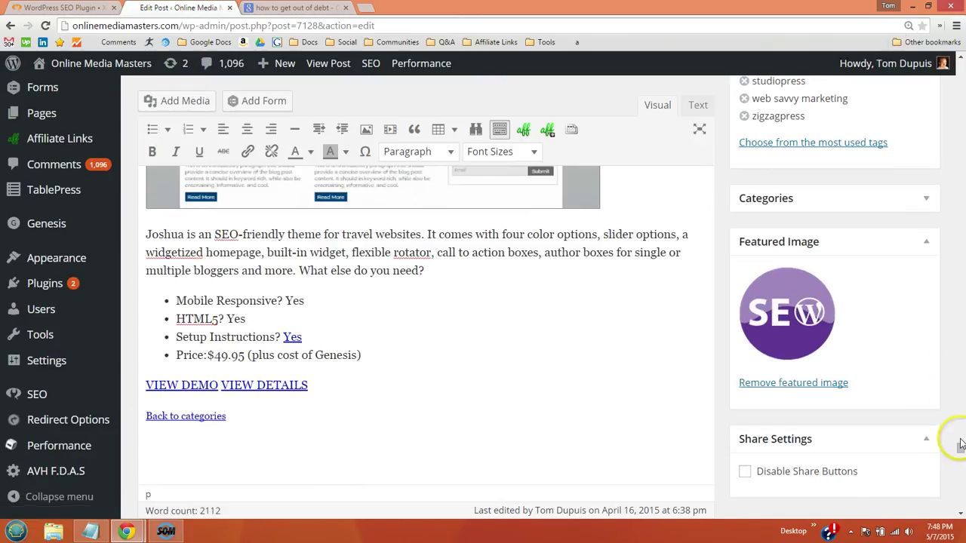
drag(960, 445, 960, 468)
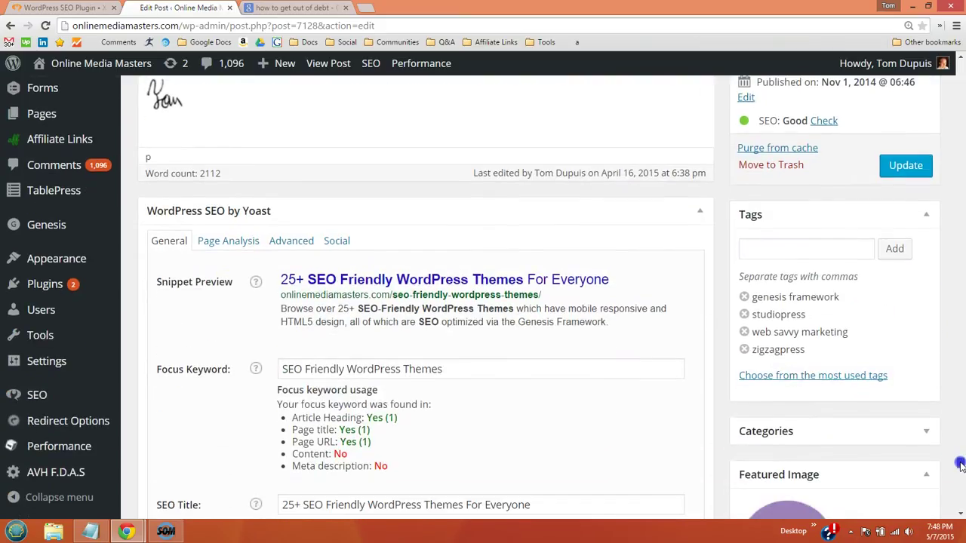
click(237, 243)
scroll(298, 224, down, 1)
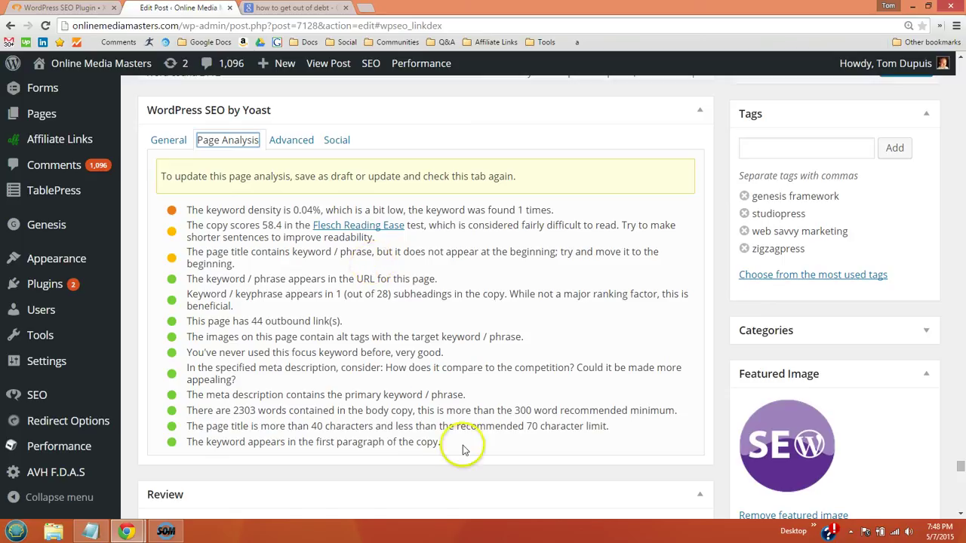
click(436, 441)
drag(436, 441, 186, 206)
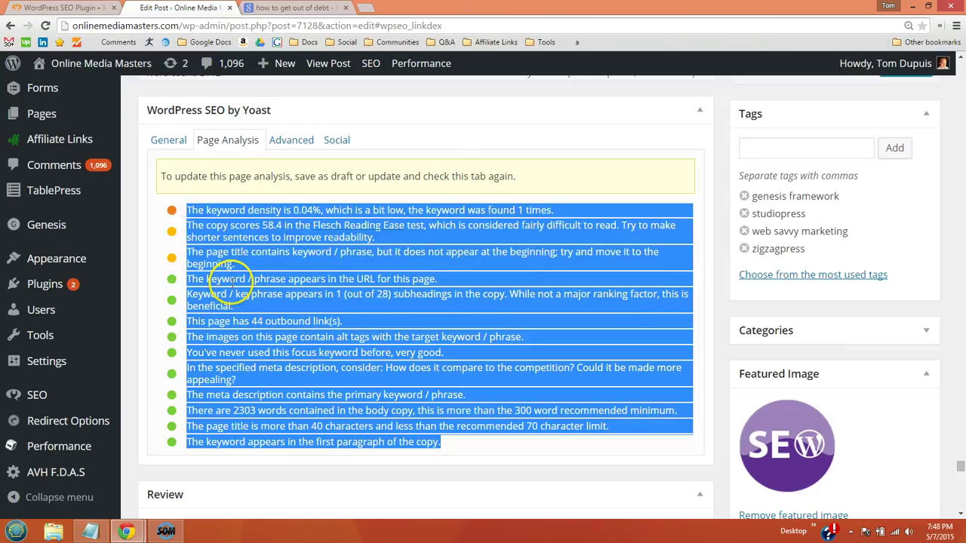
On the General tab, paste the focus keyword over the SEO title, then undo it.
click(171, 142)
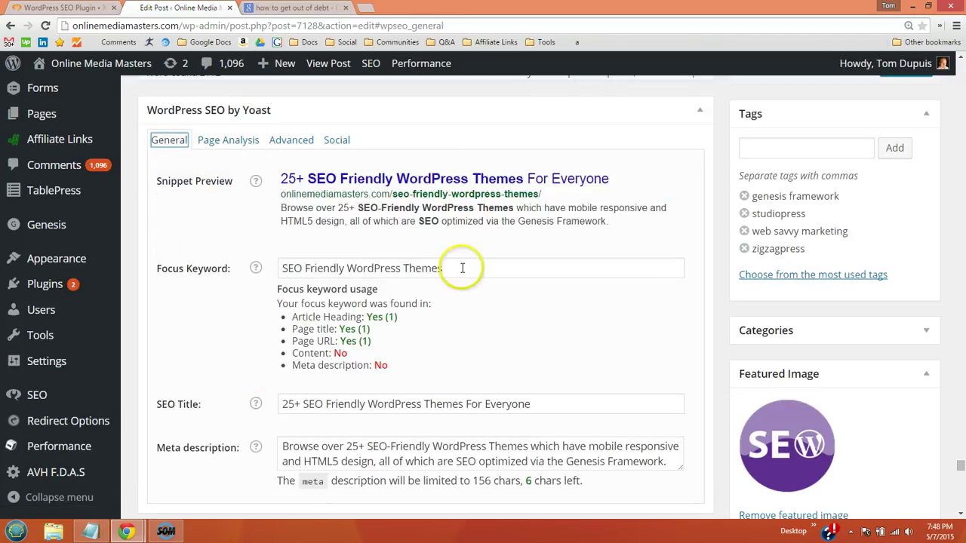
drag(459, 268, 277, 270)
key(ctrl+c)
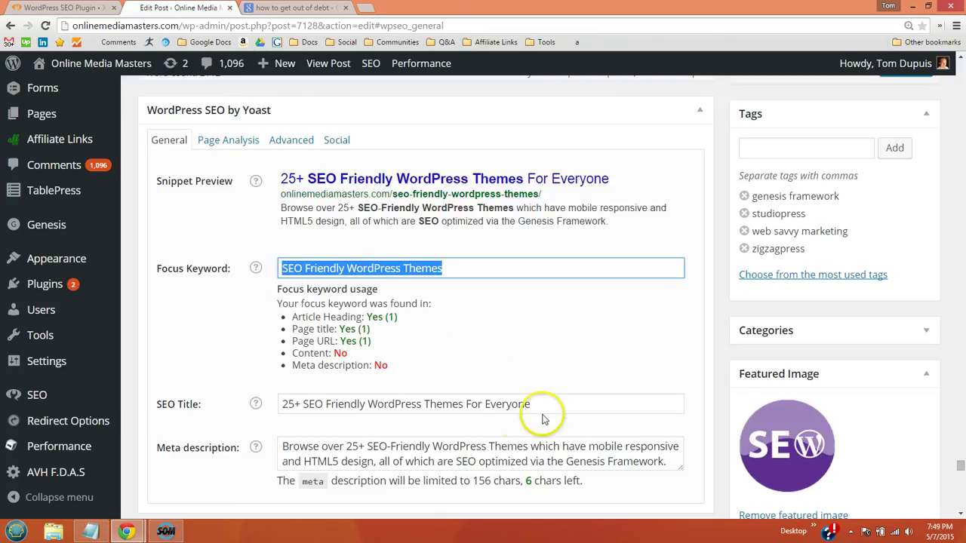
drag(553, 405, 270, 409)
key(ctrl+v)
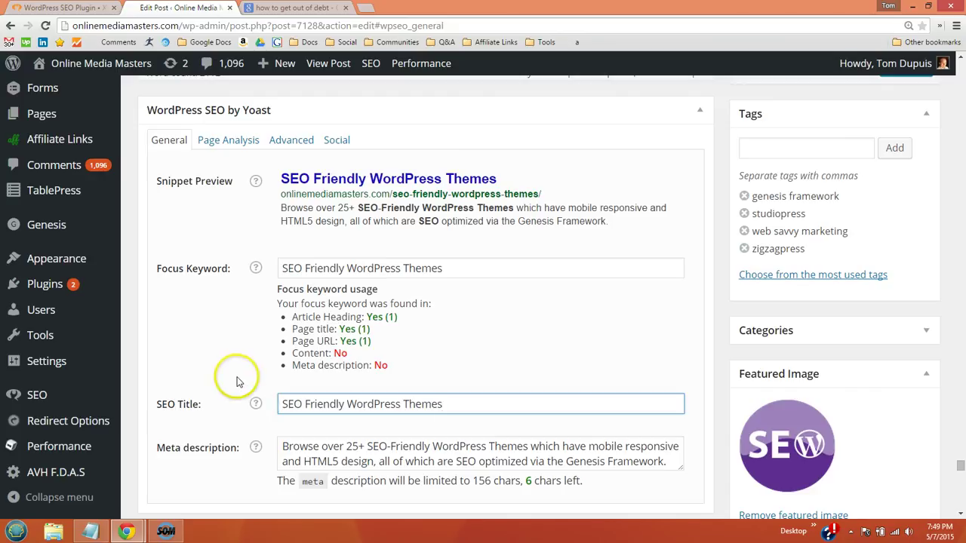
key(ctrl+z)
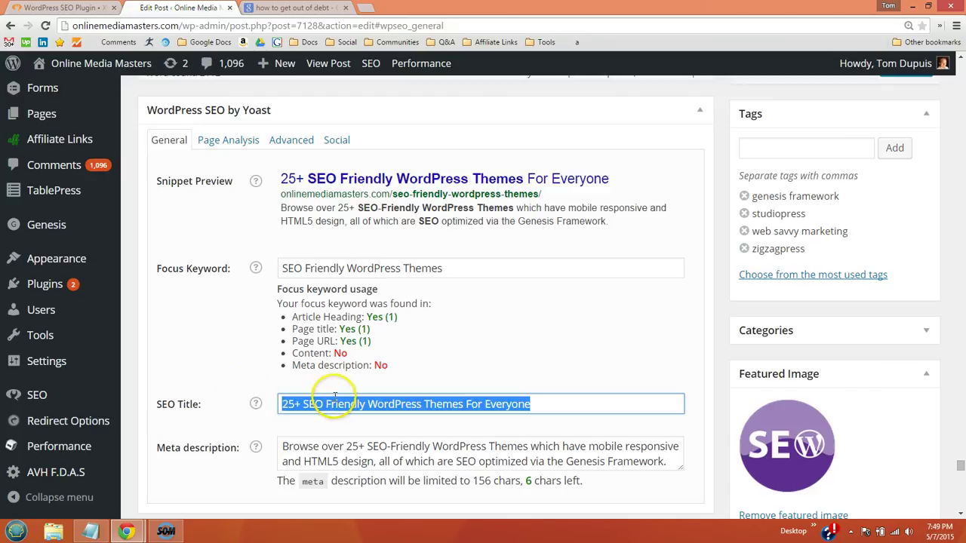
click(294, 403)
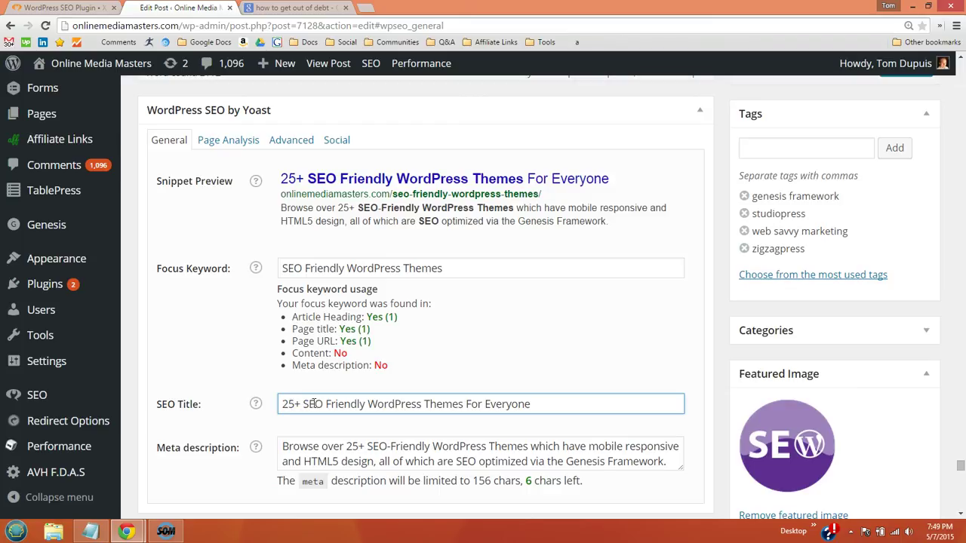
Compare the keyword in the SEO title '25+ SEO Friendly WordPress Themes For Everyone' with the post title.
drag(282, 405, 531, 397)
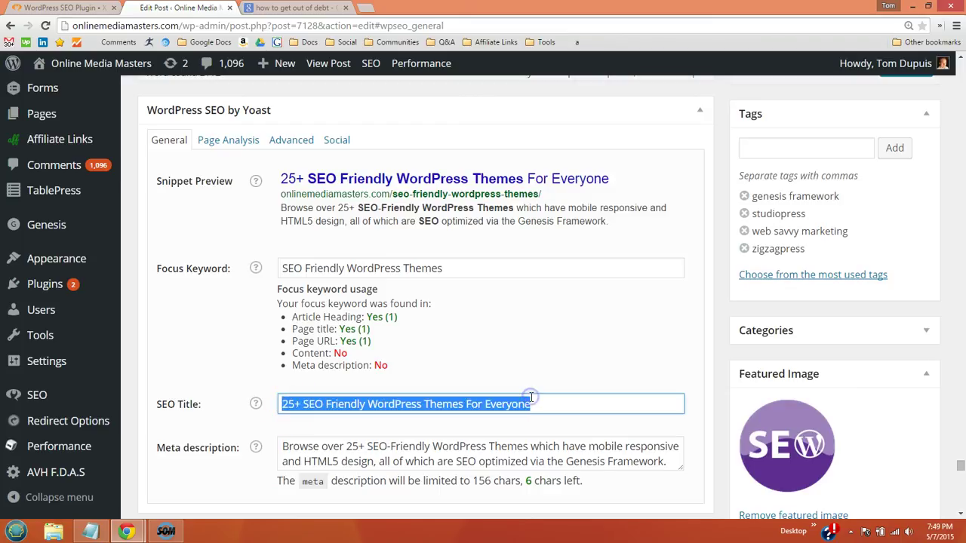
click(323, 404)
drag(303, 404, 459, 406)
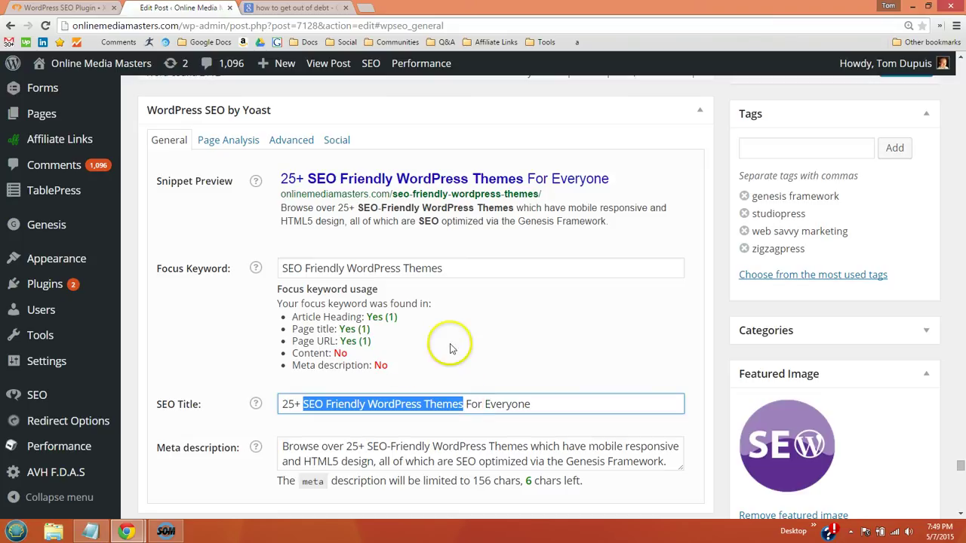
drag(955, 463, 961, 64)
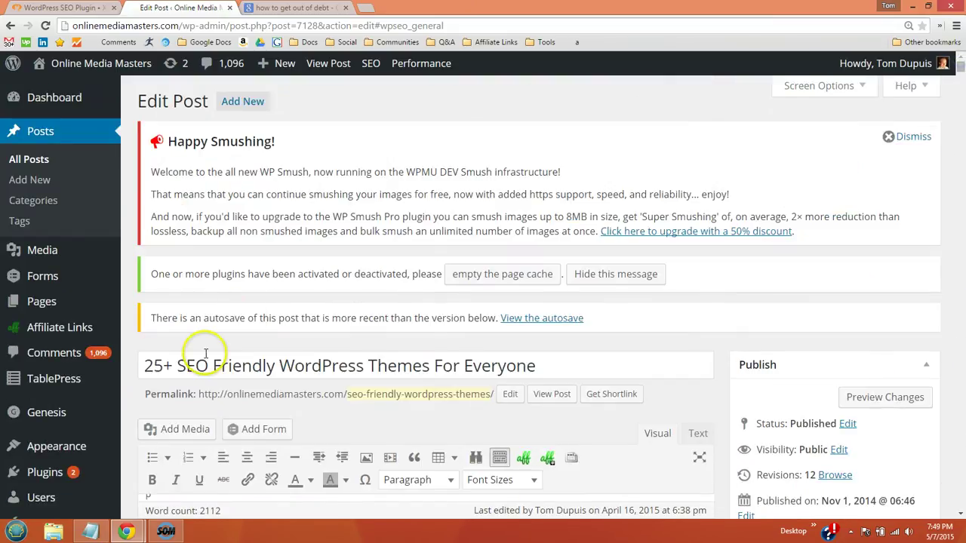
drag(178, 366, 434, 365)
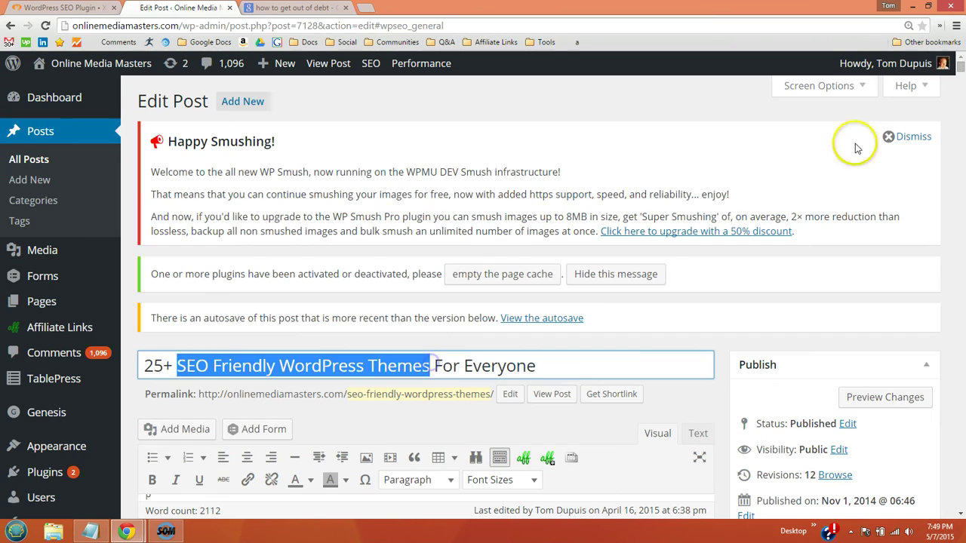
drag(960, 67, 948, 466)
drag(578, 345, 280, 347)
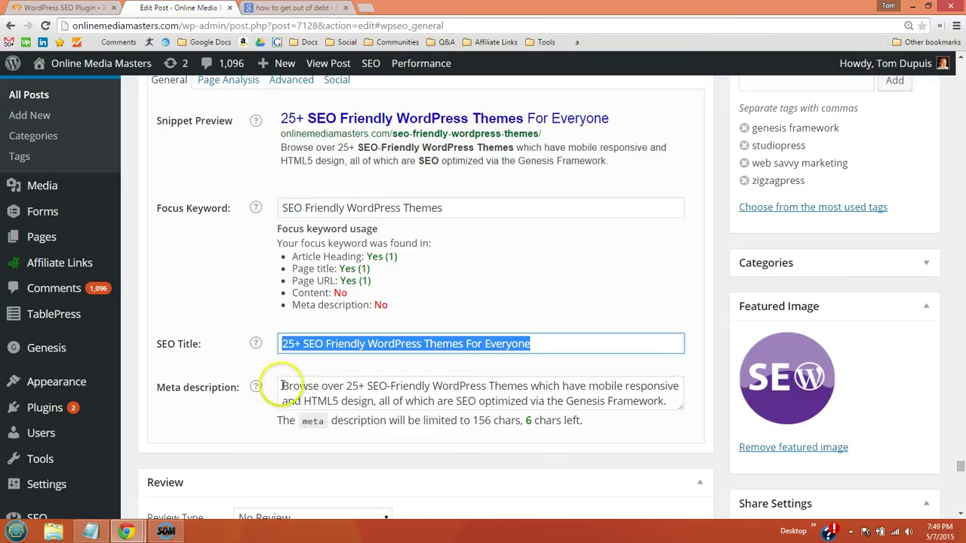
drag(282, 386, 663, 413)
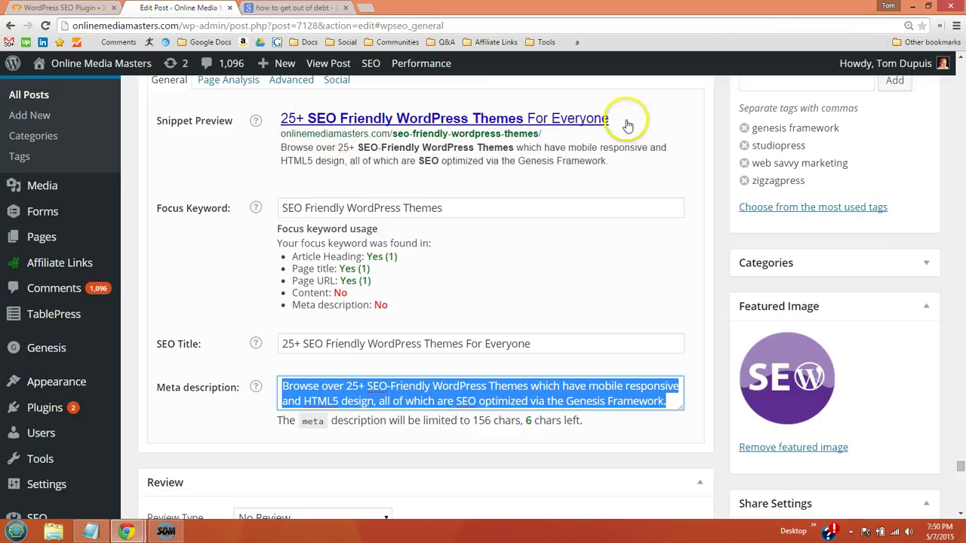
drag(616, 120, 282, 148)
click(282, 148)
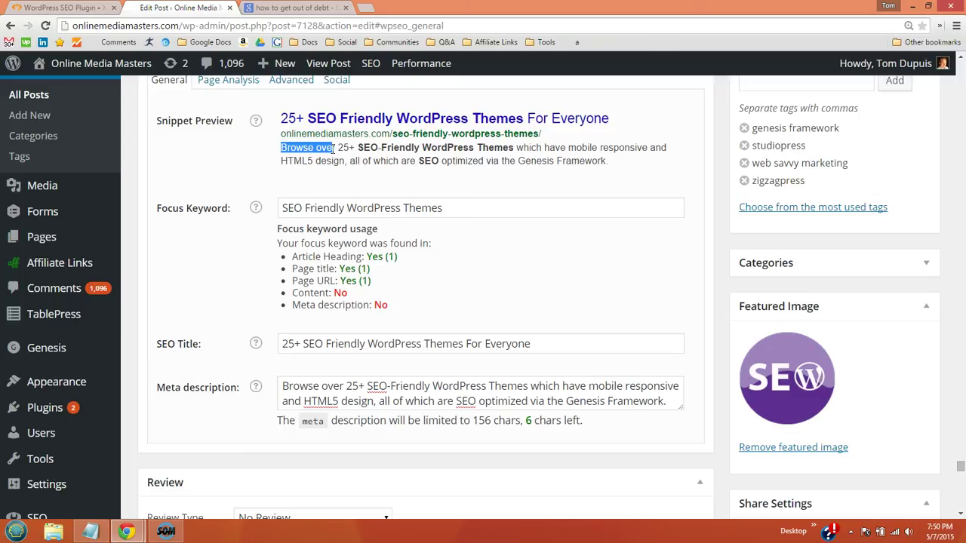
click(529, 422)
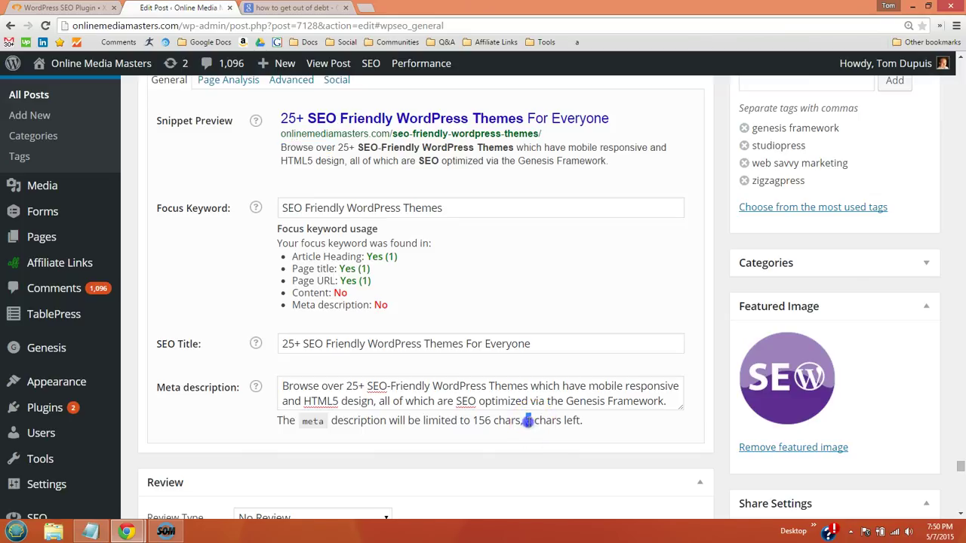
drag(280, 386, 306, 387)
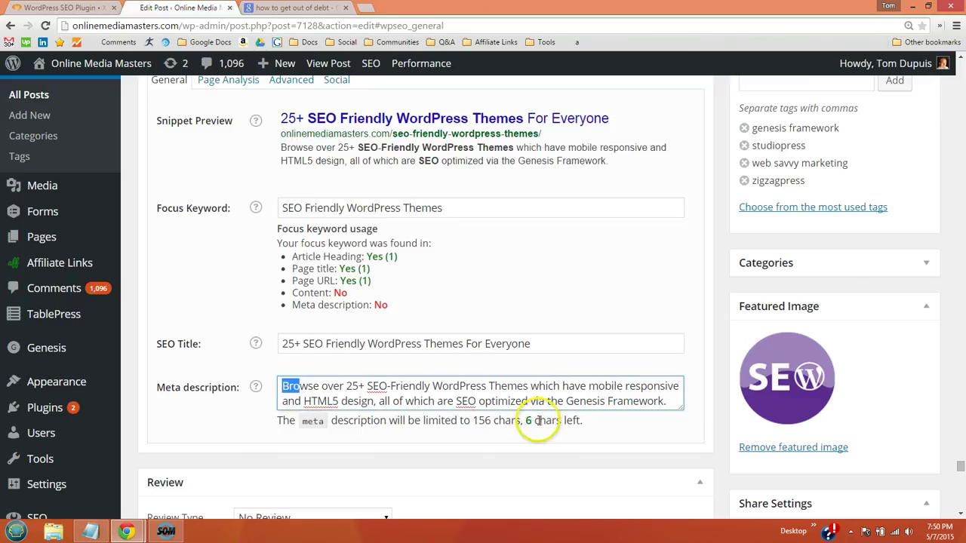
click(531, 422)
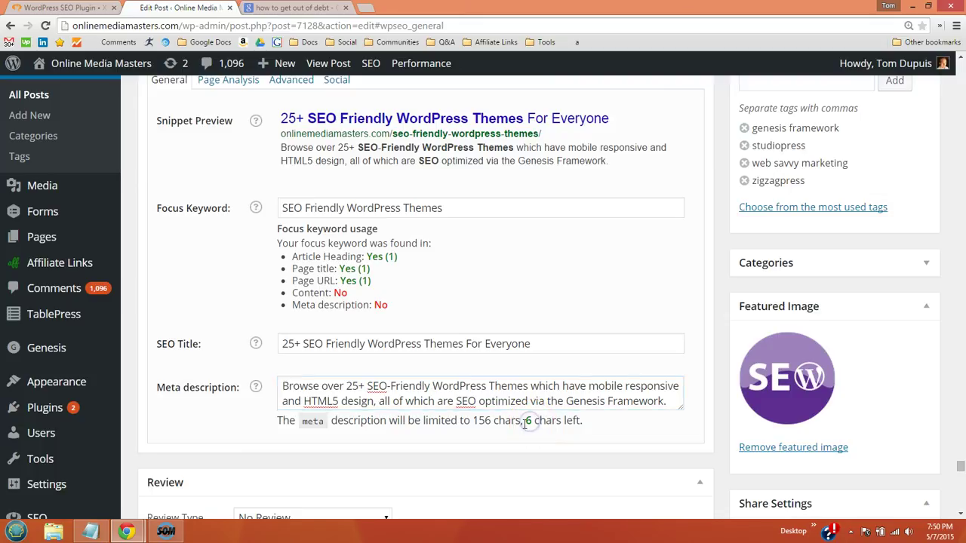
click(484, 421)
click(530, 420)
click(671, 403)
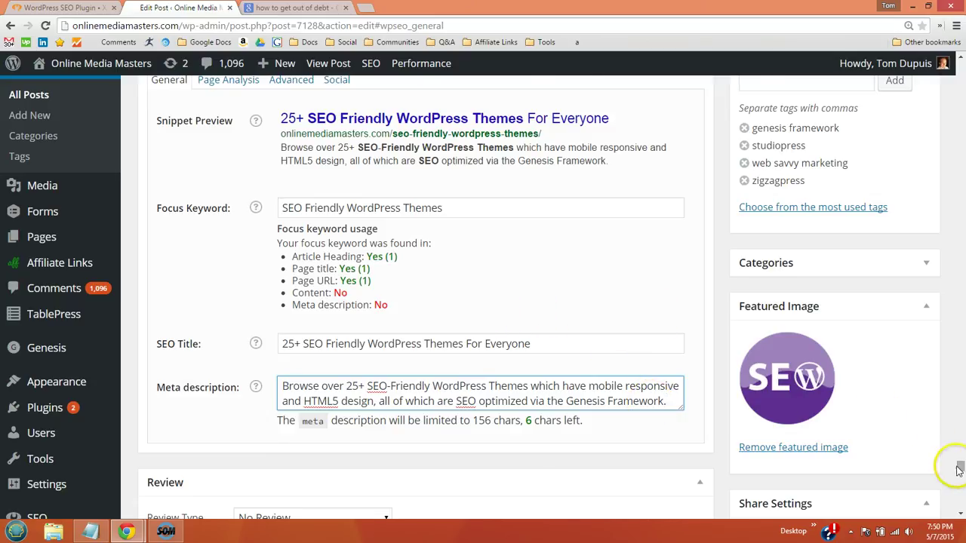
drag(958, 468, 961, 65)
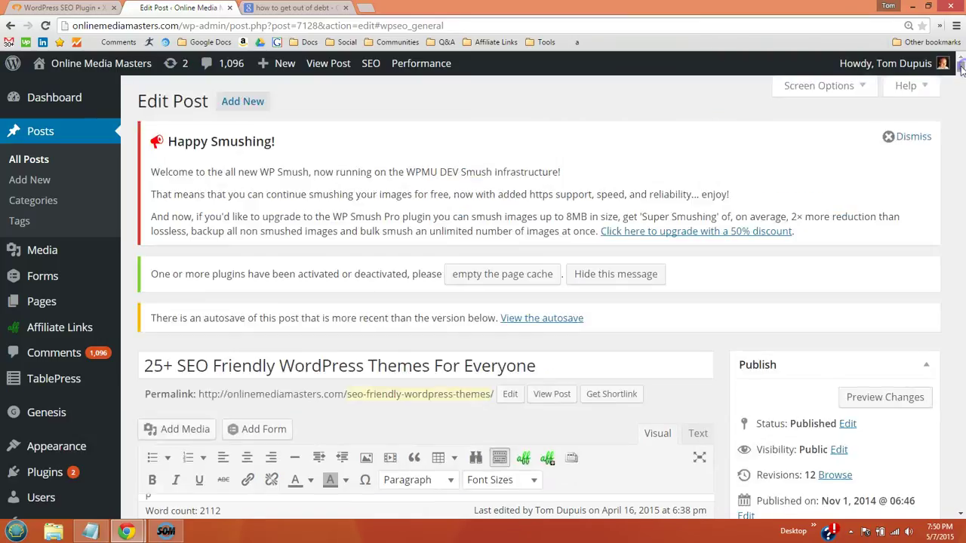
Open the permalink slug for editing and highlight the keyword in the post title and slug.
click(407, 395)
drag(144, 366, 209, 366)
drag(275, 364, 535, 358)
drag(491, 394, 349, 394)
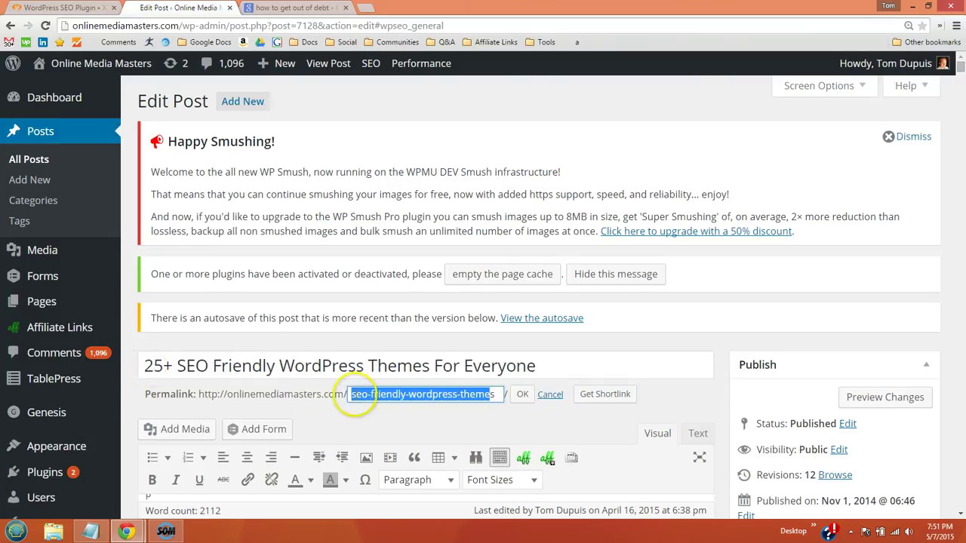
click(361, 396)
drag(351, 394, 465, 392)
Highlight '25+' and 'For Everyone' in the title, then scroll down to the Yoast General tab.
drag(177, 367, 144, 366)
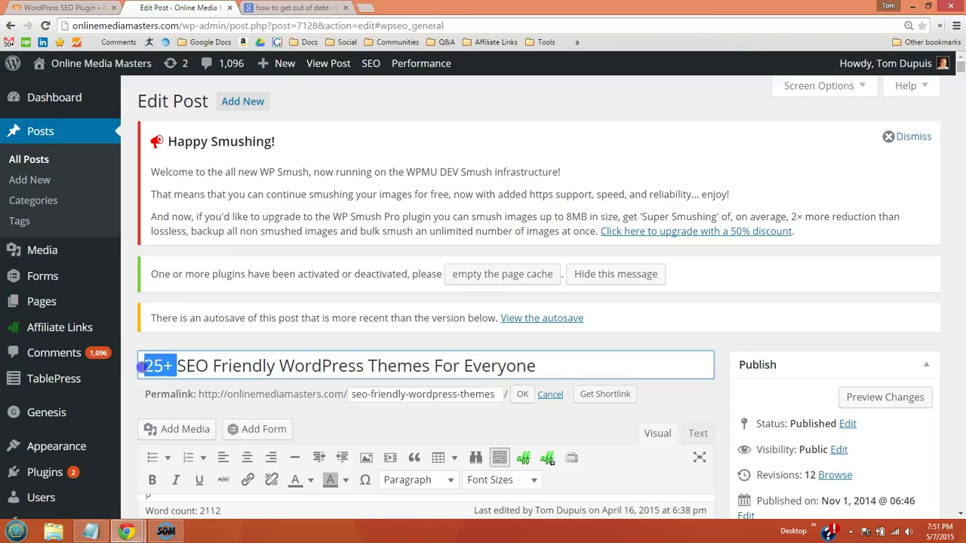
drag(434, 366, 555, 366)
click(583, 363)
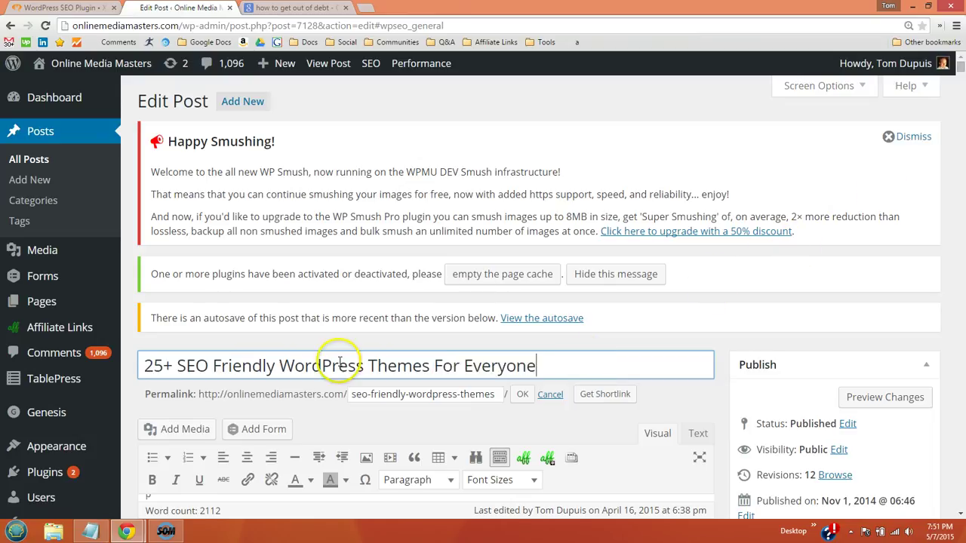
click(400, 395)
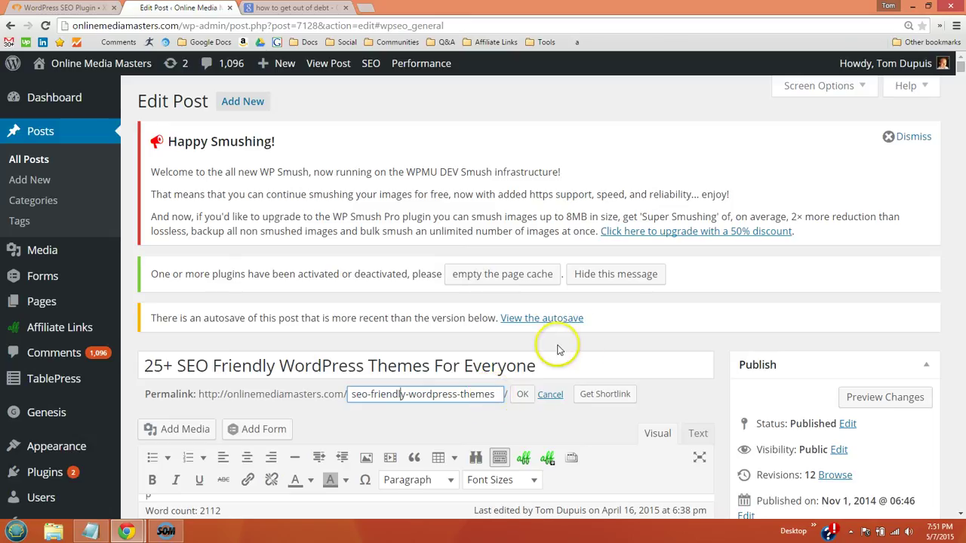
drag(960, 72, 942, 472)
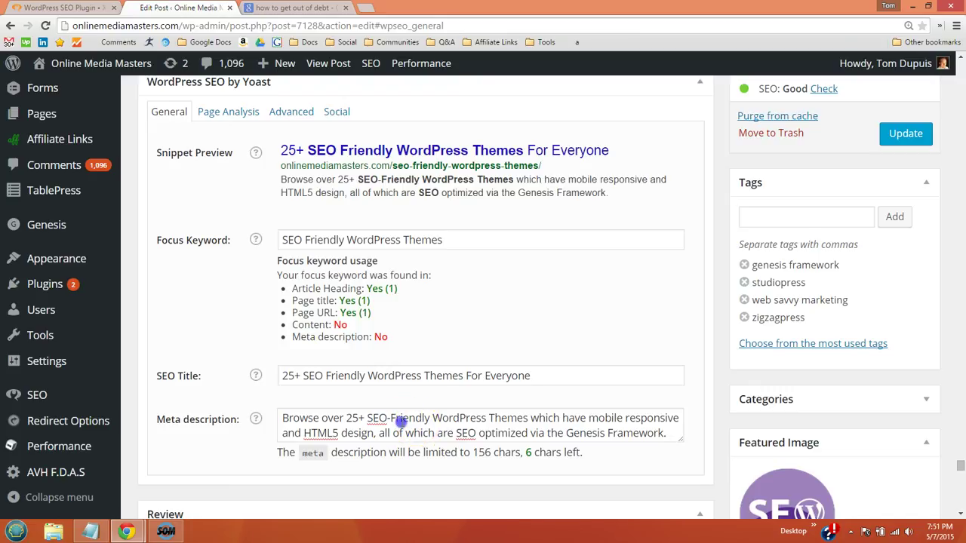
Review the meta description and its 'No' result for containing the focus keyword.
click(401, 420)
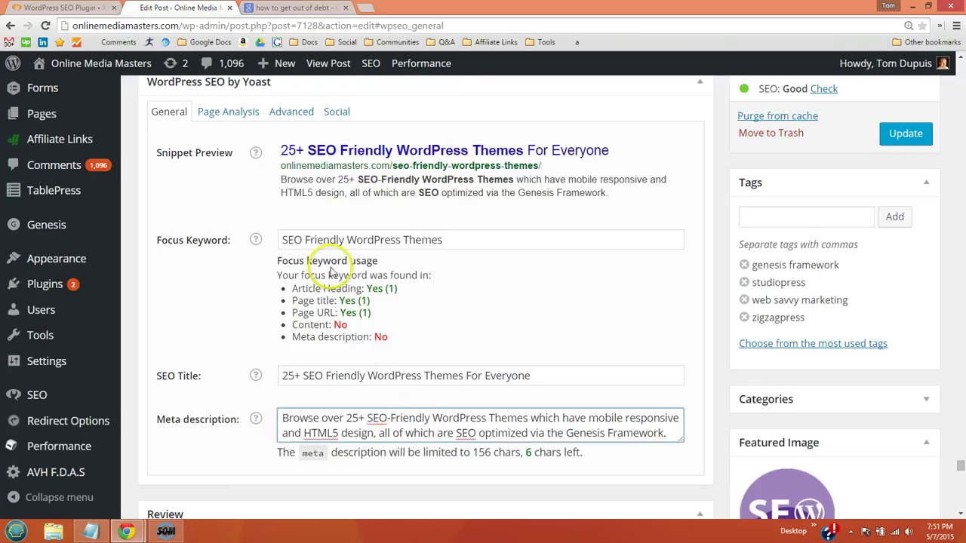
click(303, 239)
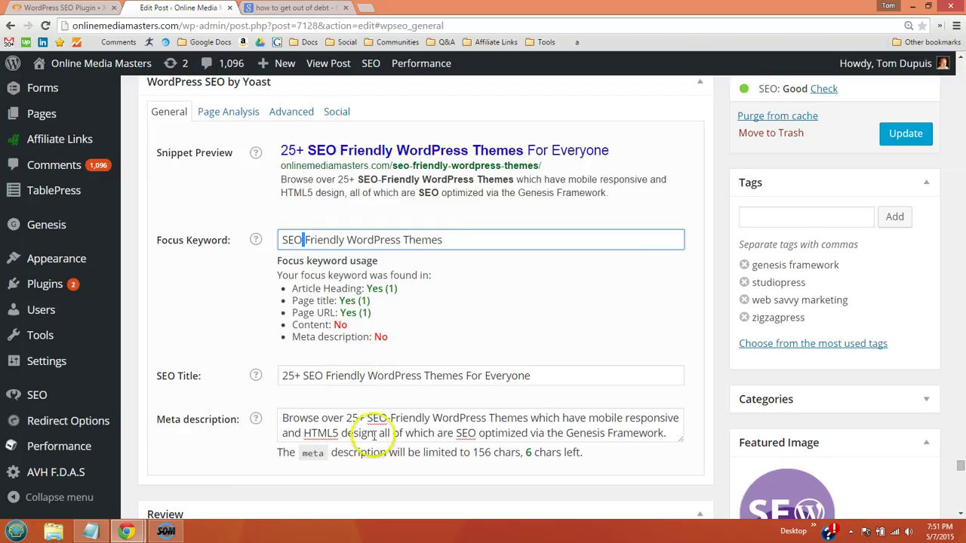
click(388, 418)
double_click(388, 418)
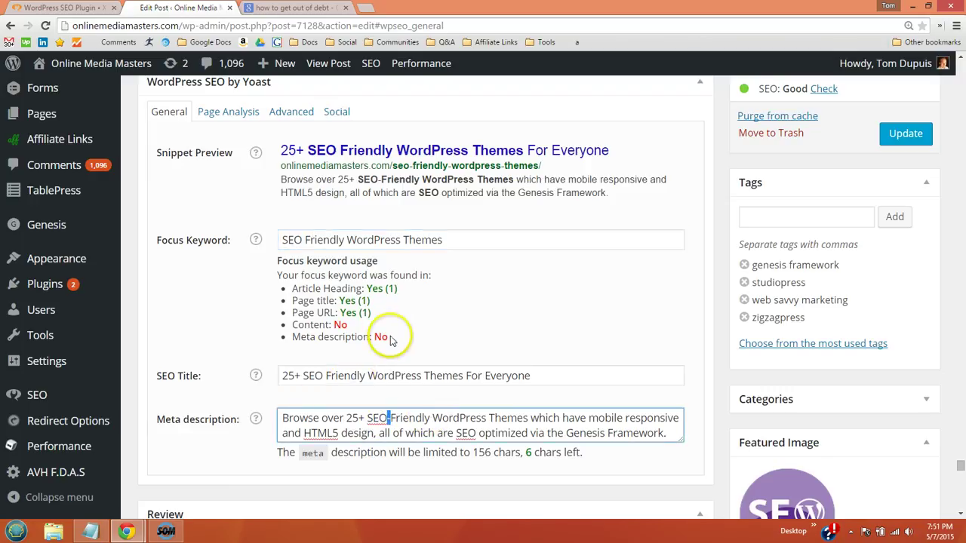
double_click(381, 338)
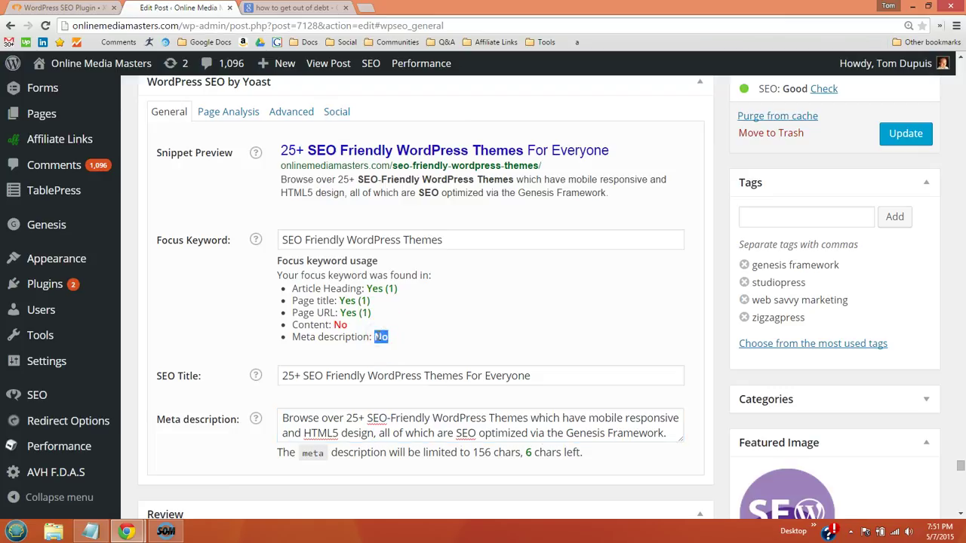
Highlight the five focus keyword usage results, then switch to the Page Analysis tab.
click(206, 243)
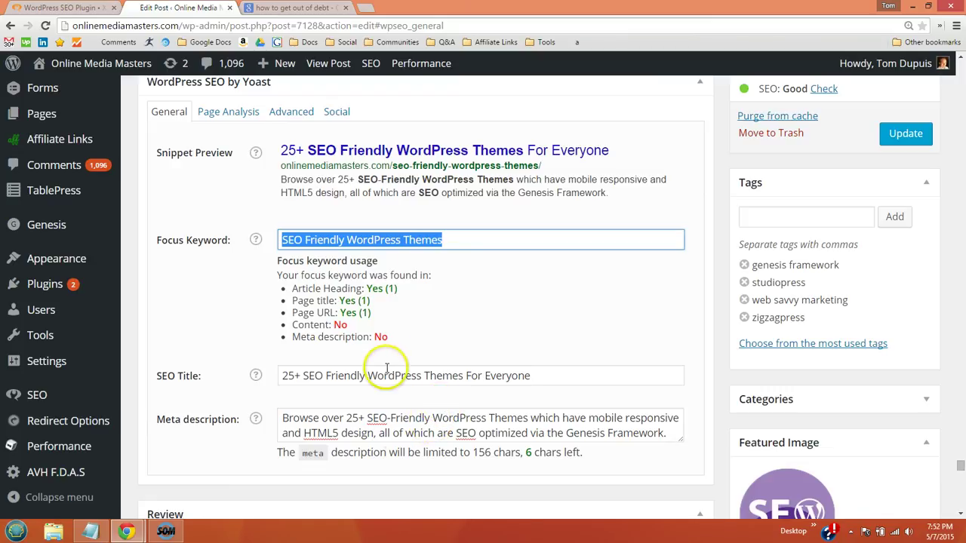
drag(388, 336, 285, 293)
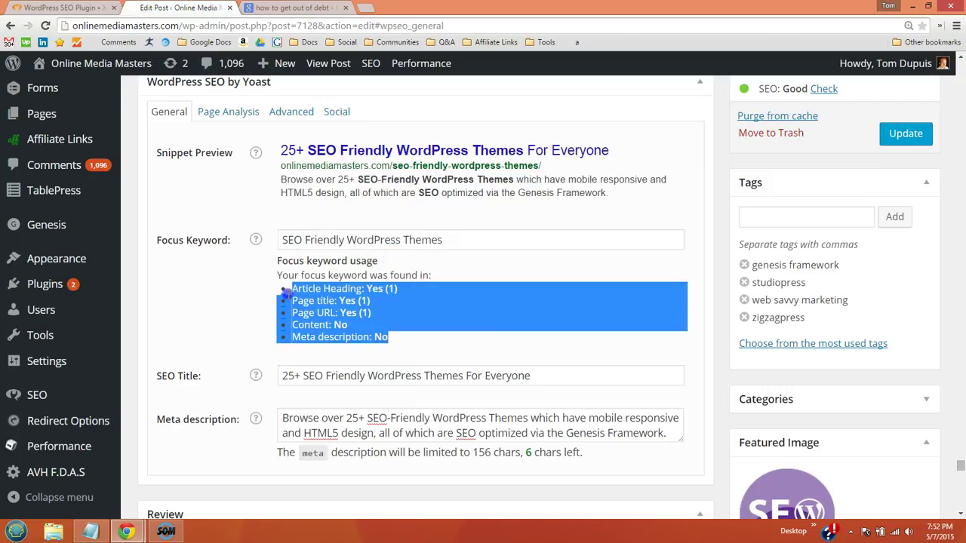
click(400, 310)
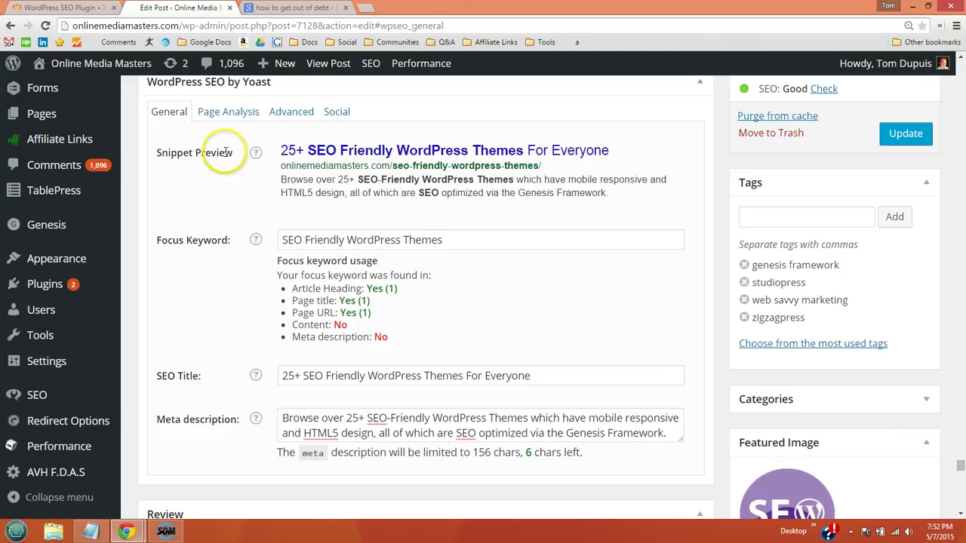
click(228, 115)
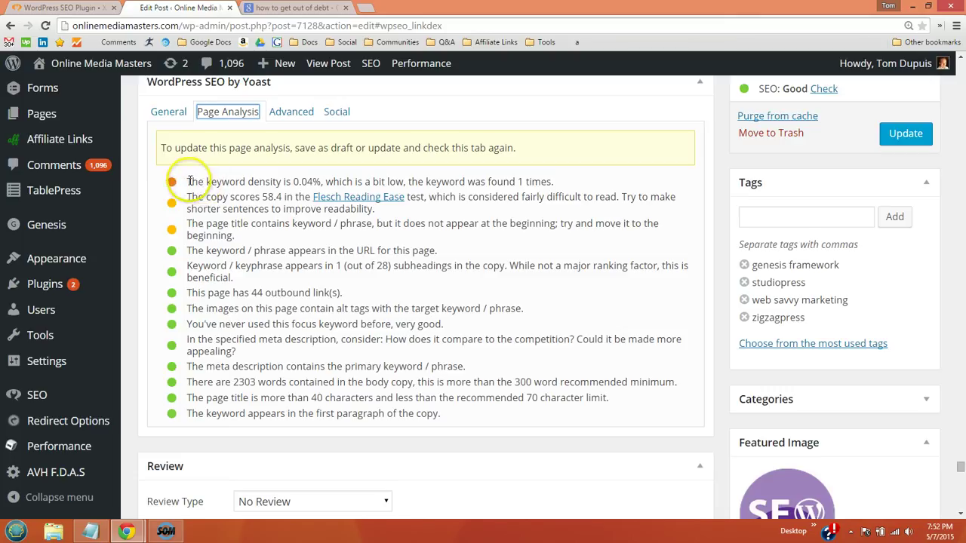
drag(187, 181, 316, 178)
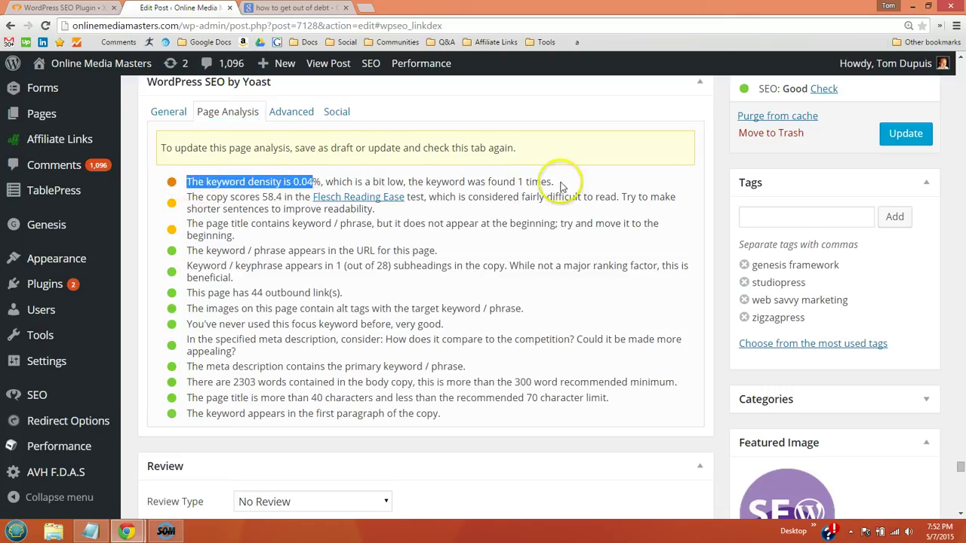
drag(556, 182, 184, 182)
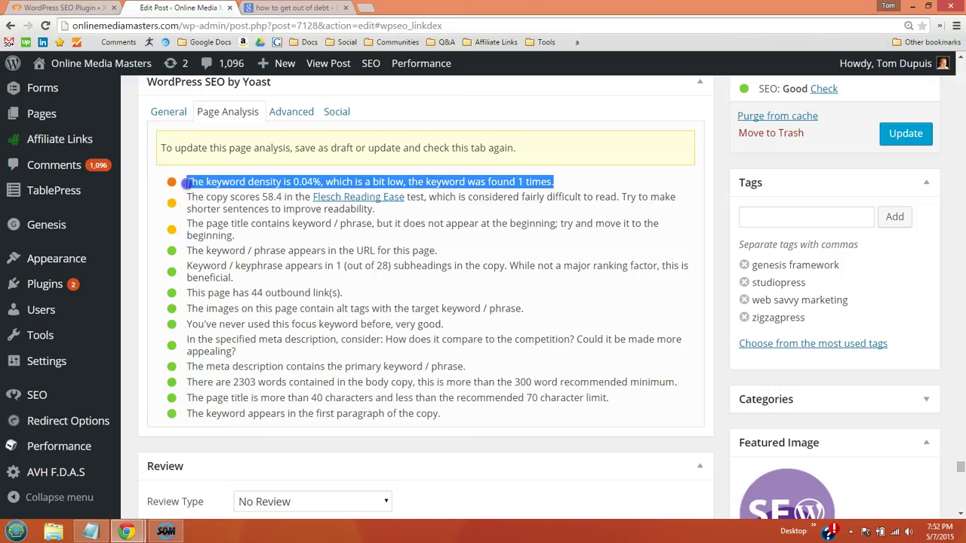
click(281, 182)
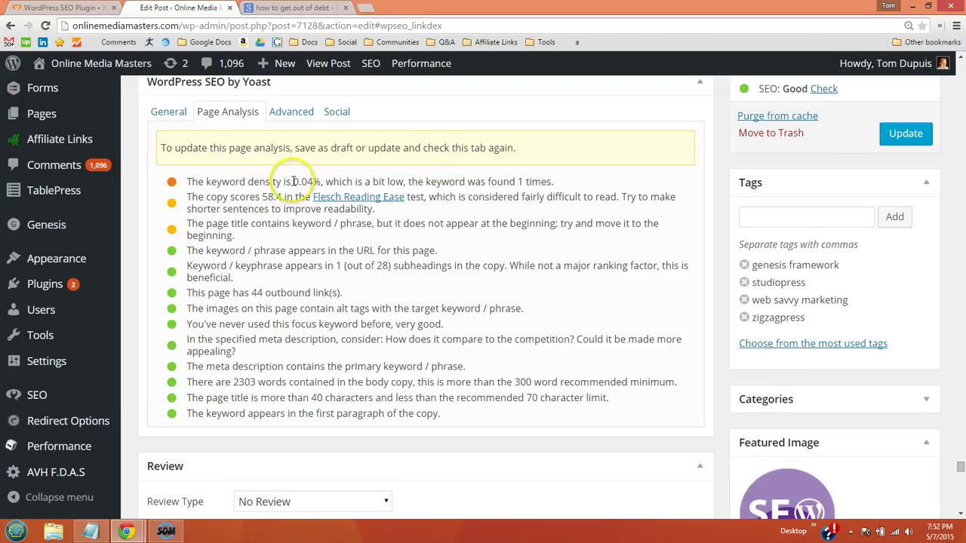
drag(293, 181, 322, 182)
drag(191, 197, 375, 209)
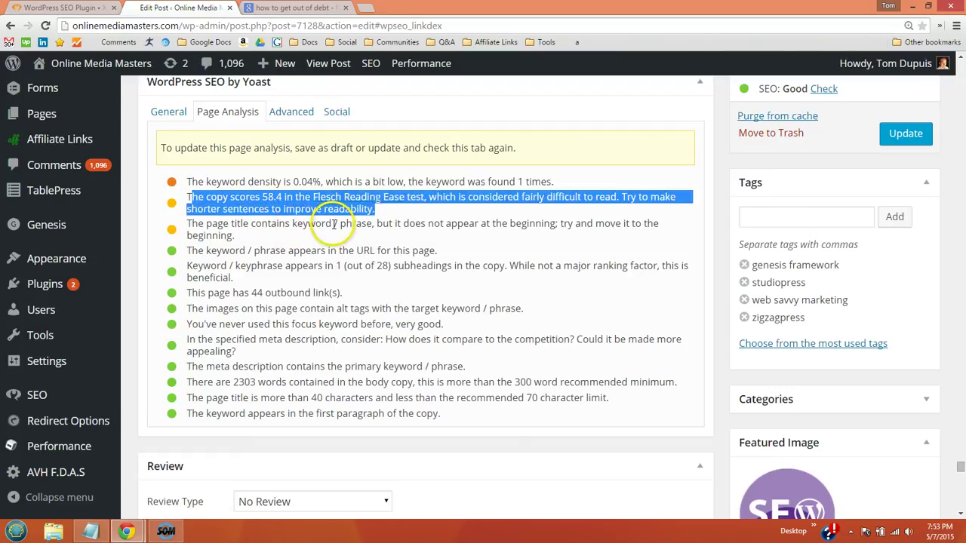
click(204, 228)
triple_click(188, 227)
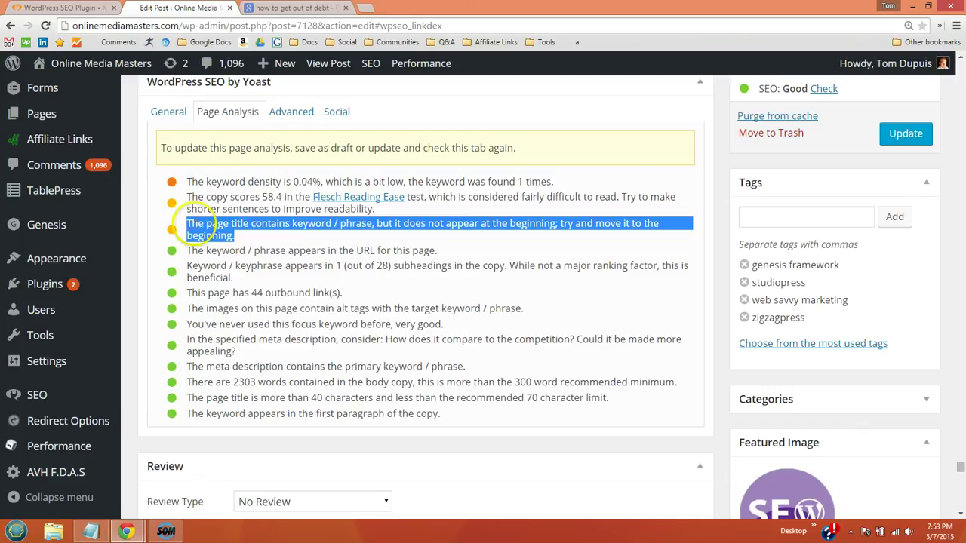
click(203, 223)
drag(221, 250, 436, 250)
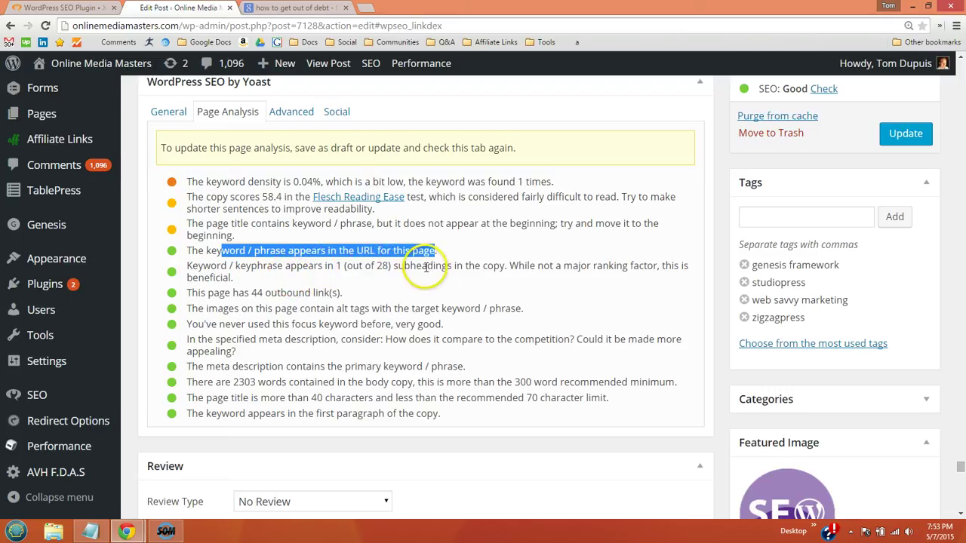
Preview the post in a new tab, highlight its 'SEO-Friendly WordPress Themes' heading, and return to the editor.
scroll(823, 237, up, 1)
scroll(823, 237, up, 1)
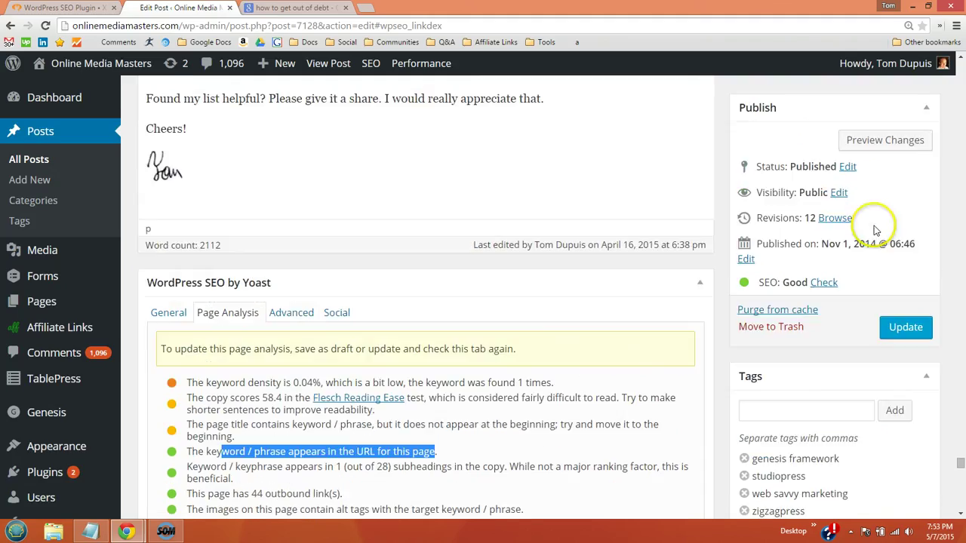
click(895, 142)
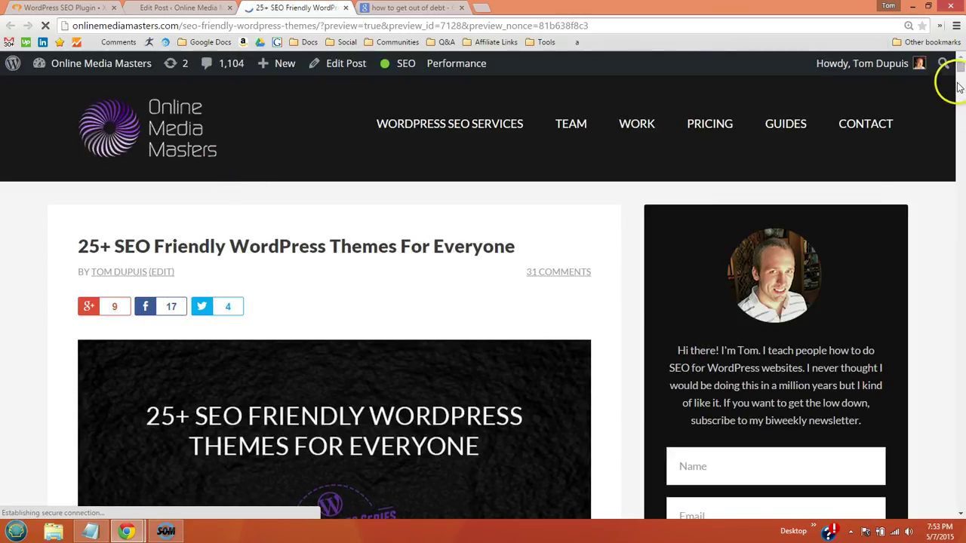
click(959, 86)
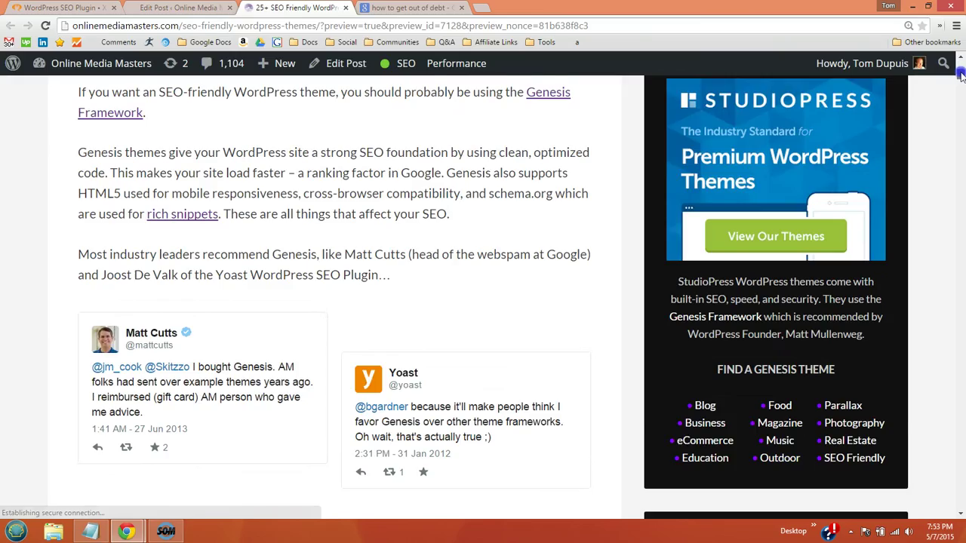
scroll(960, 78, down, 4)
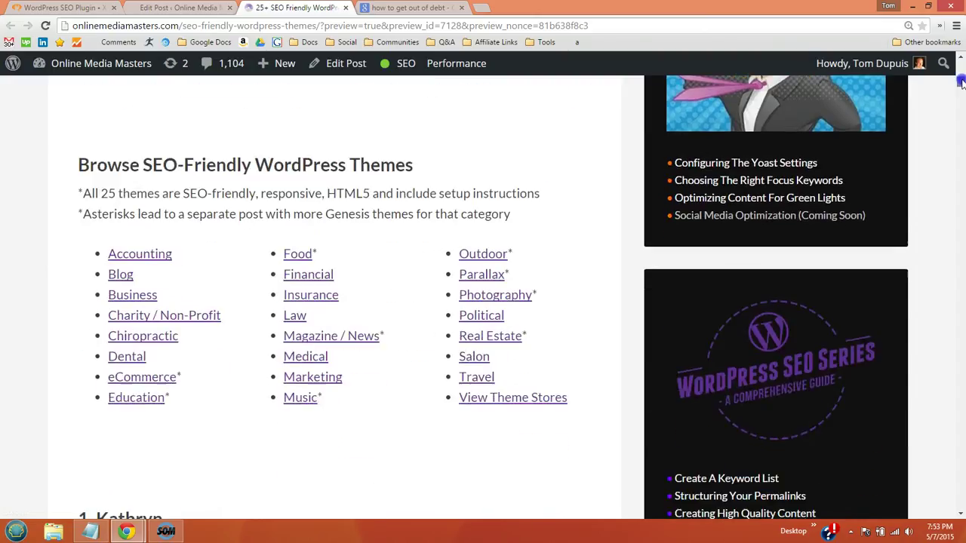
click(370, 164)
drag(142, 164, 415, 161)
click(181, 7)
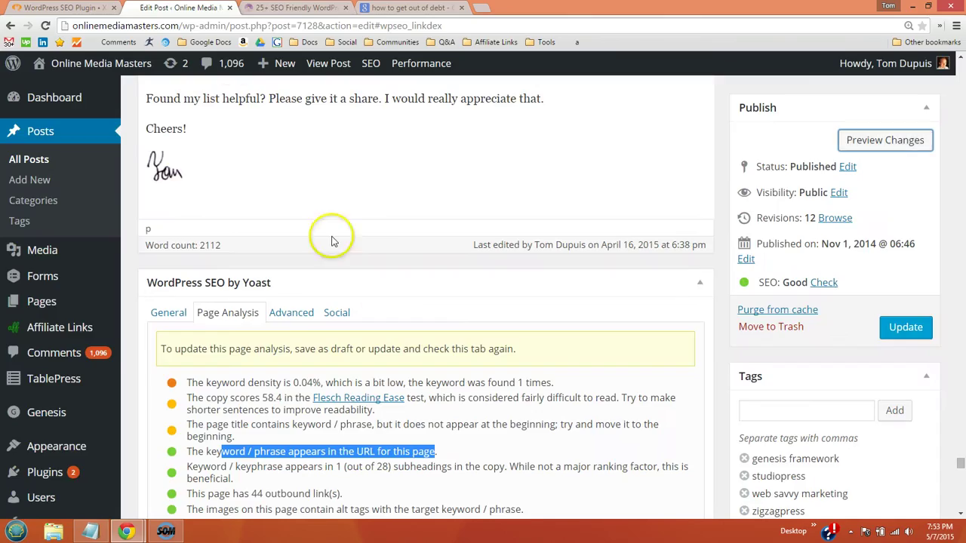
Scroll to the Page Analysis results and highlight the 44 outbound links finding.
scroll(503, 309, down, 2)
scroll(453, 309, down, 2)
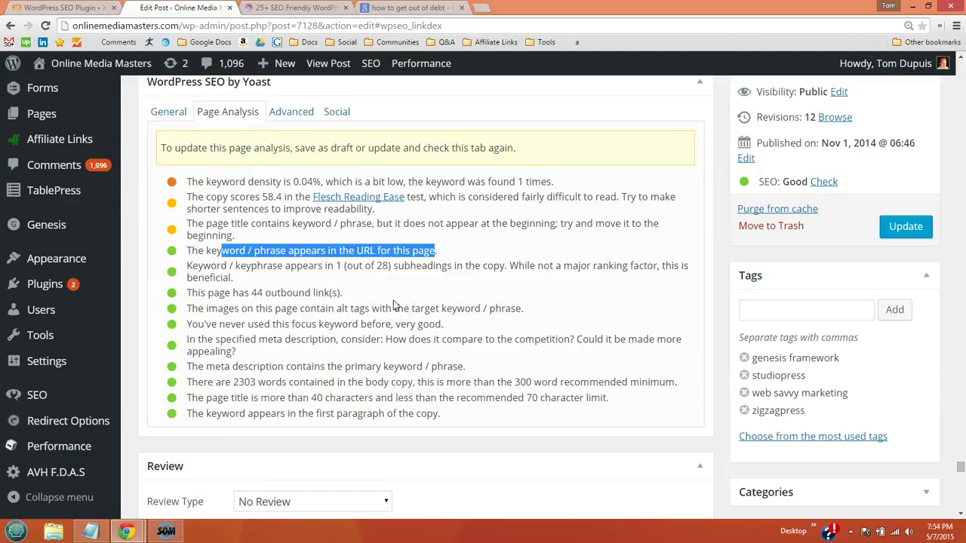
click(187, 292)
drag(187, 293, 345, 295)
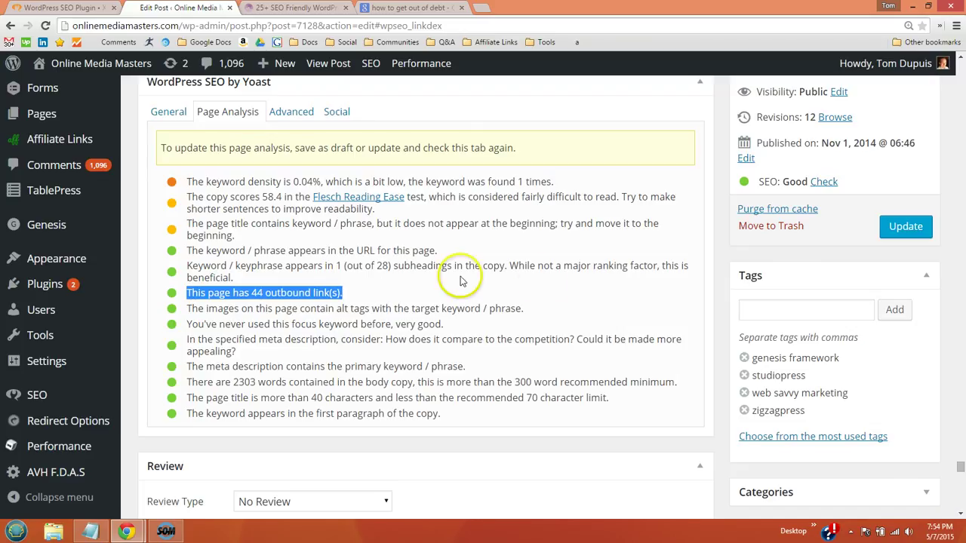
mouse_move(959, 456)
mouse_down()
mouse_move(958, 447)
mouse_move(959, 468)
mouse_up()
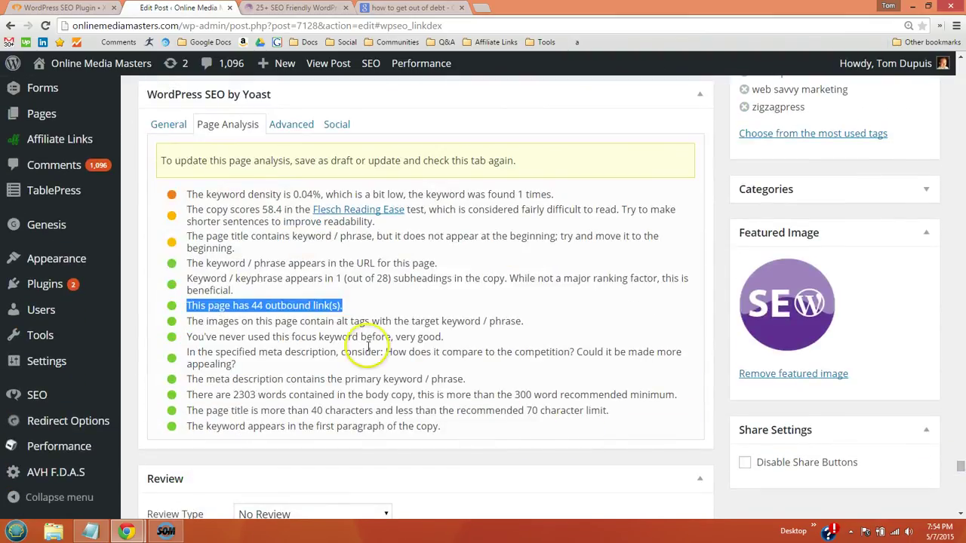
click(366, 306)
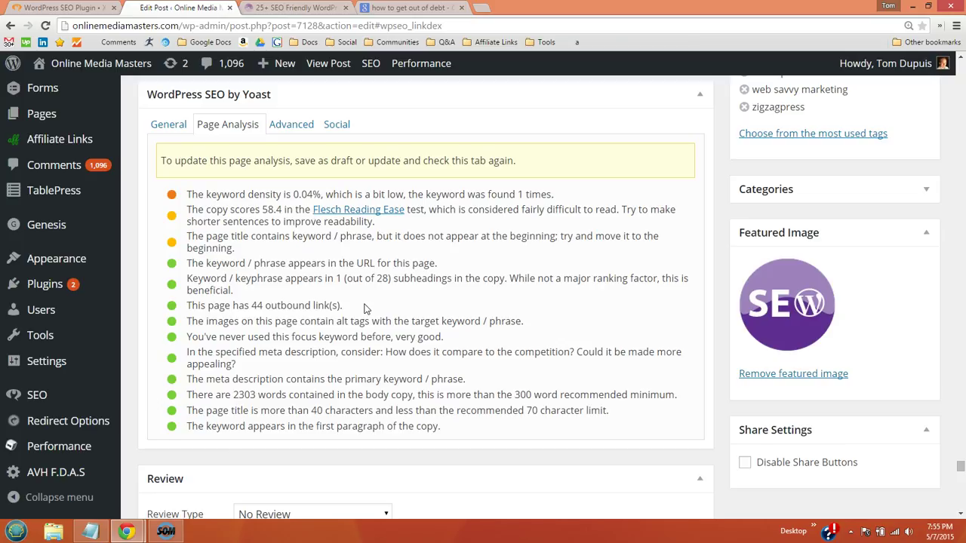
Highlight the image alt tags result, then scroll back up to the post editor.
drag(265, 321, 370, 321)
click(959, 391)
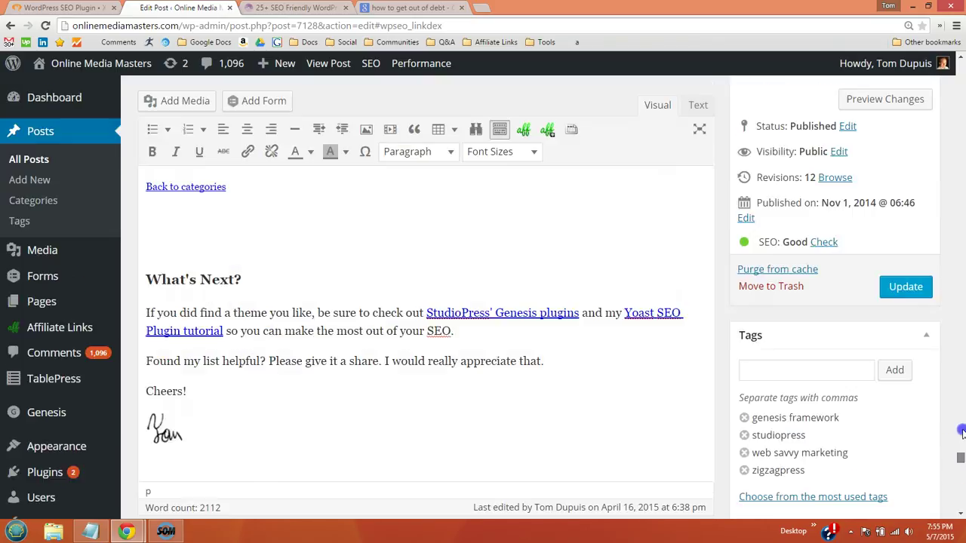
drag(959, 391, 961, 68)
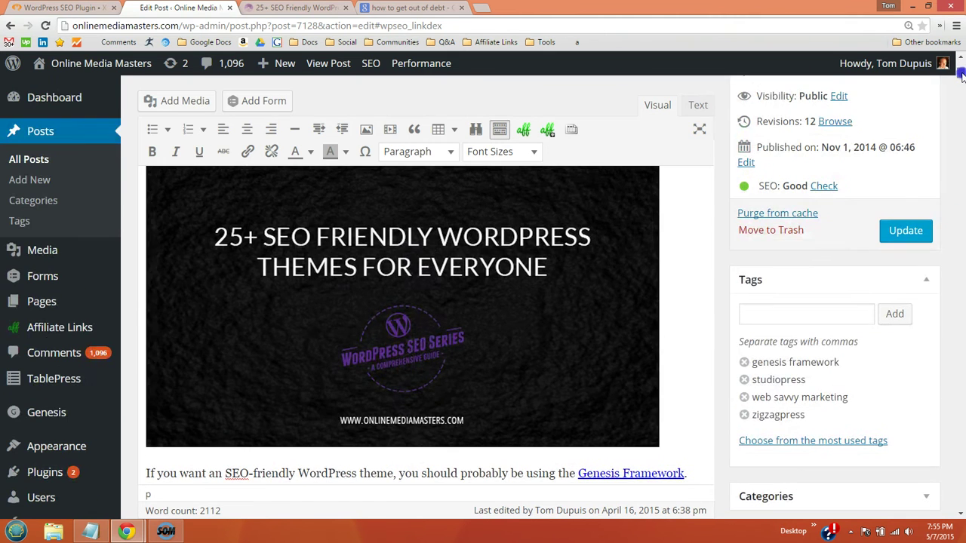
Select the 25+ SEO Friendly WordPress Themes banner image and open its Image Details.
click(330, 284)
scroll(460, 305, up, 1)
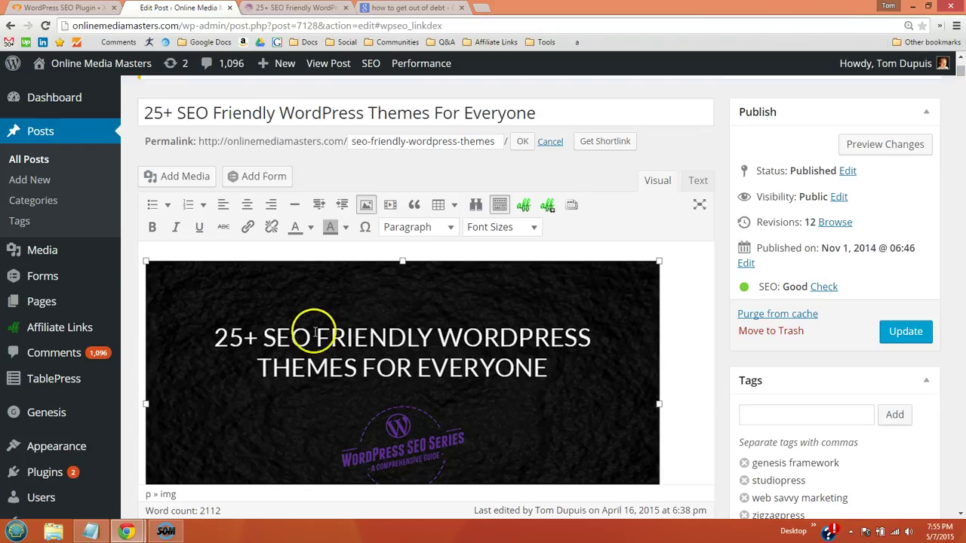
scroll(313, 328, down, 1)
scroll(359, 265, up, 1)
click(360, 273)
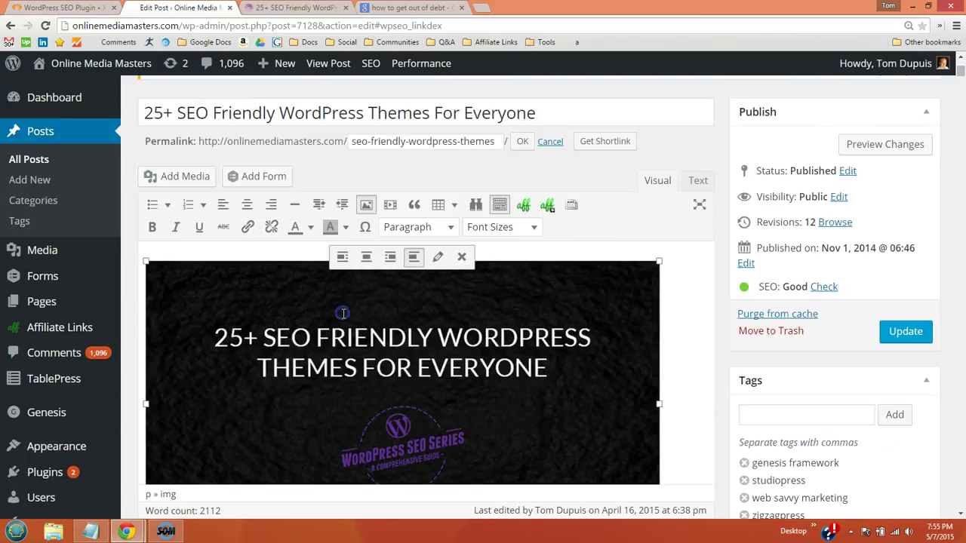
click(437, 259)
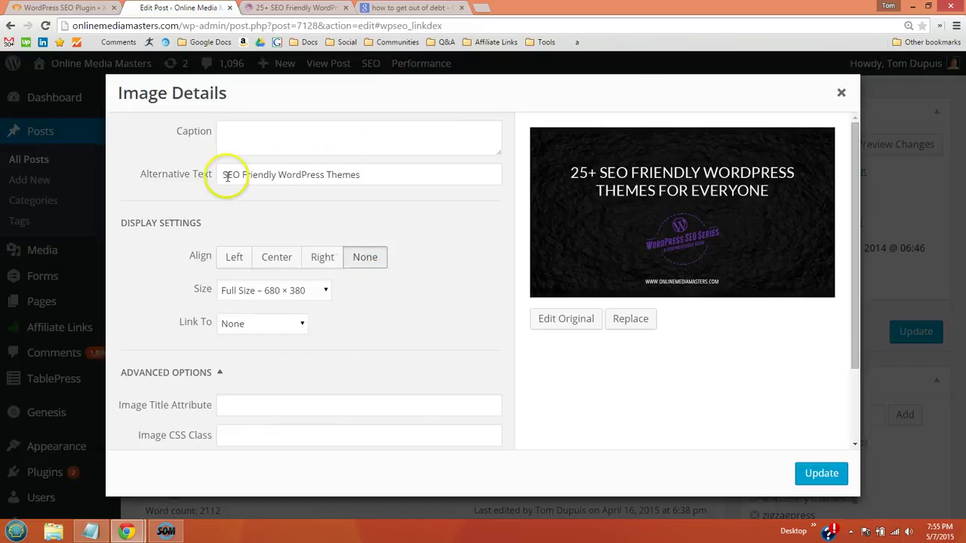
Highlight the banner's alternative text 'SEO Friendly WordPress Themes' to confirm it.
drag(221, 175, 391, 172)
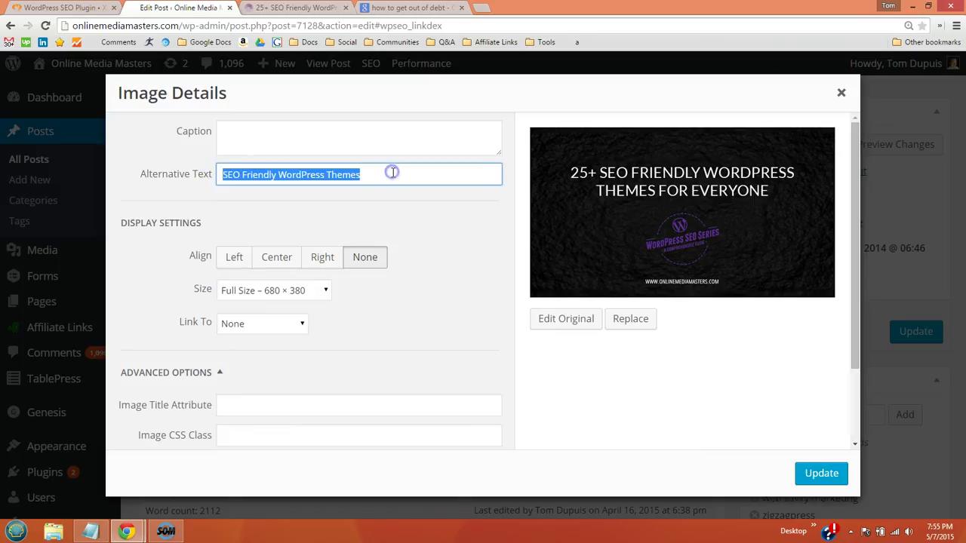
click(390, 172)
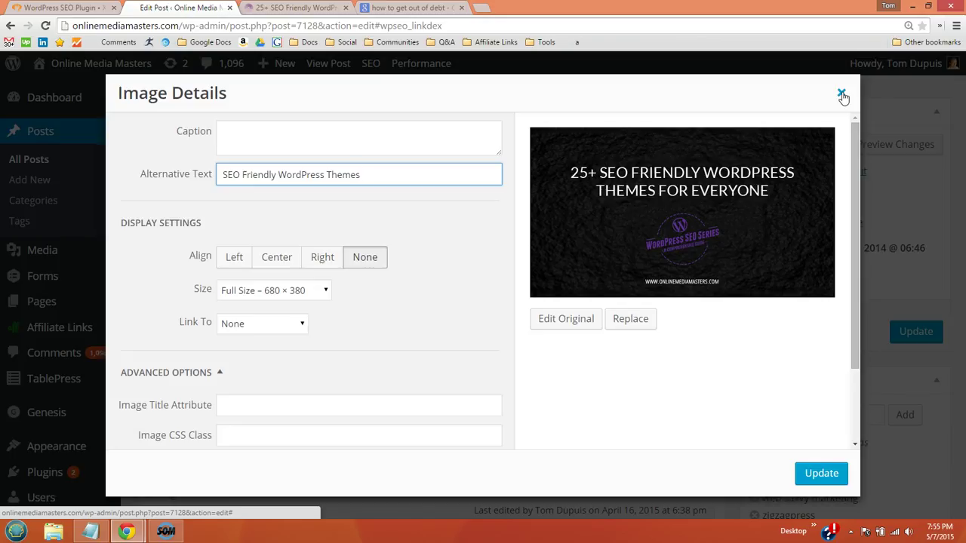
Close Image Details and review the unused focus keyword and meta description findings.
click(843, 94)
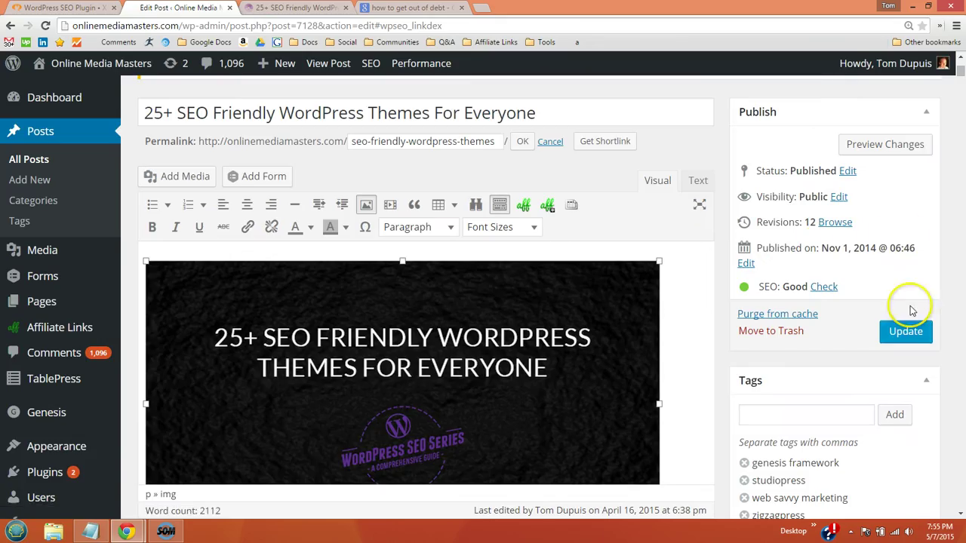
mouse_move(953, 67)
drag(960, 72, 953, 468)
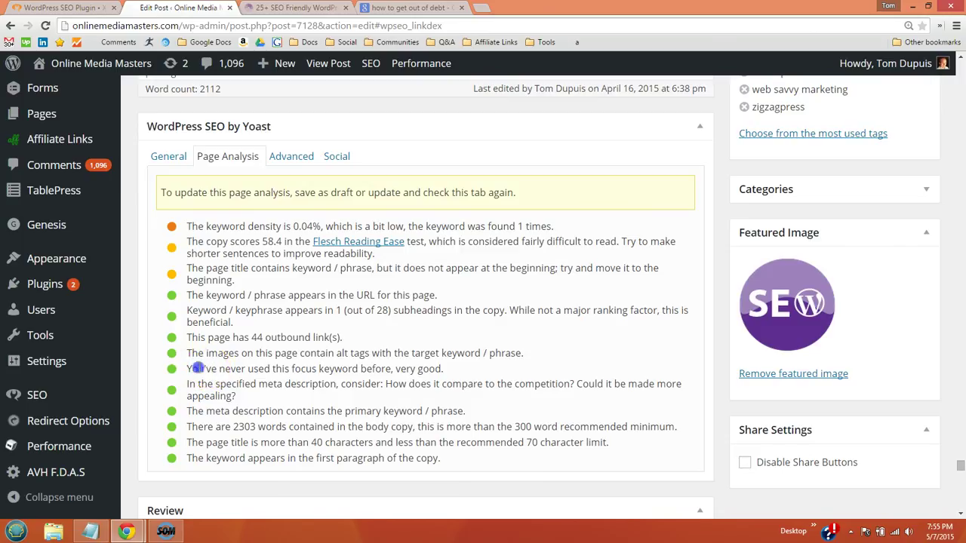
drag(192, 368, 451, 368)
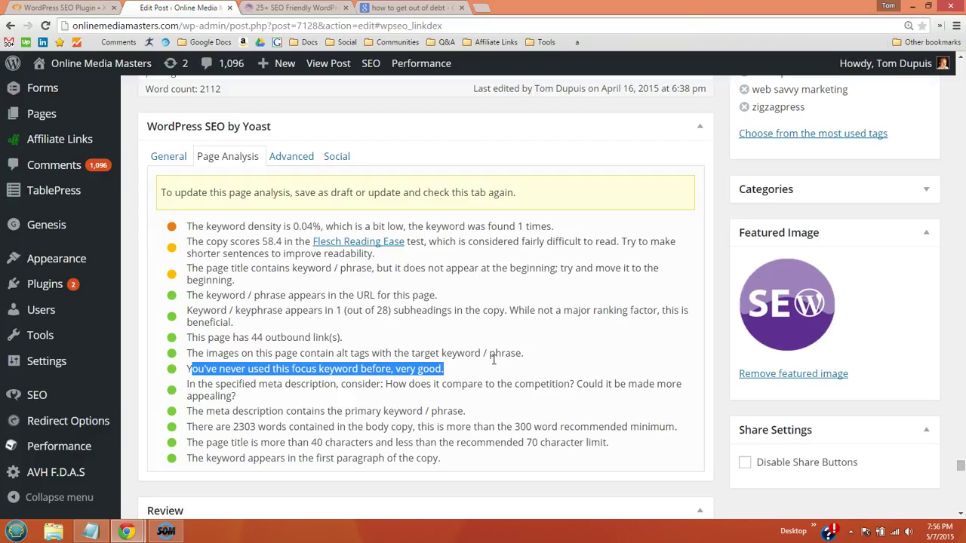
scroll(440, 307, down, 1)
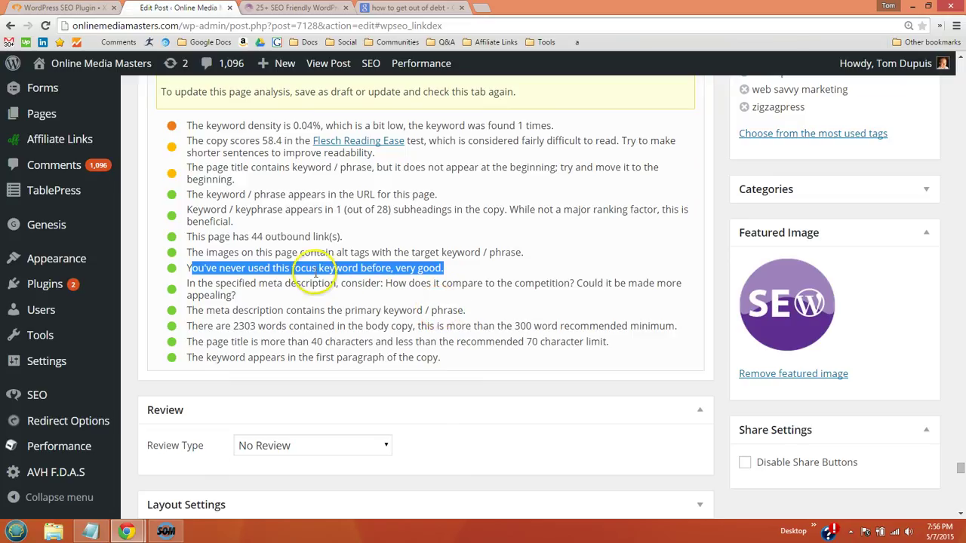
click(313, 274)
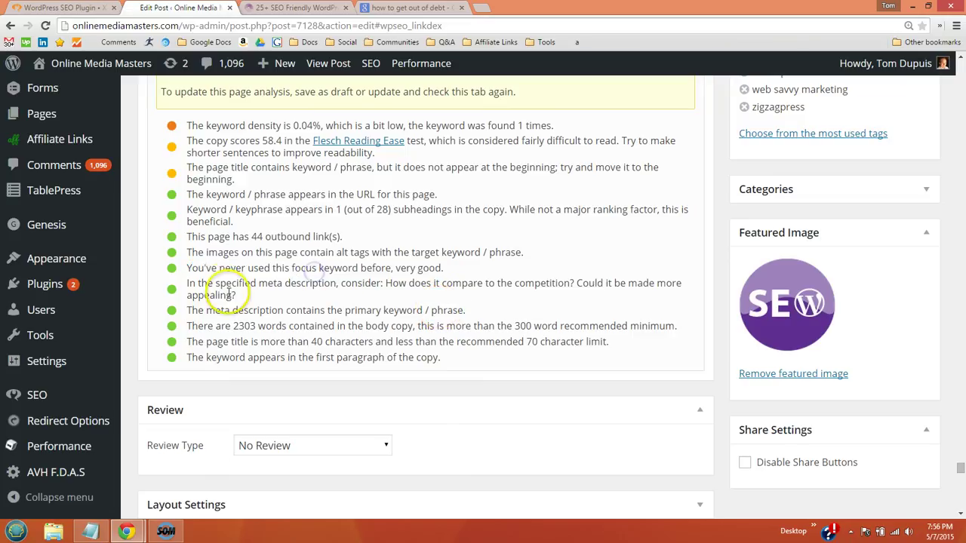
click(187, 284)
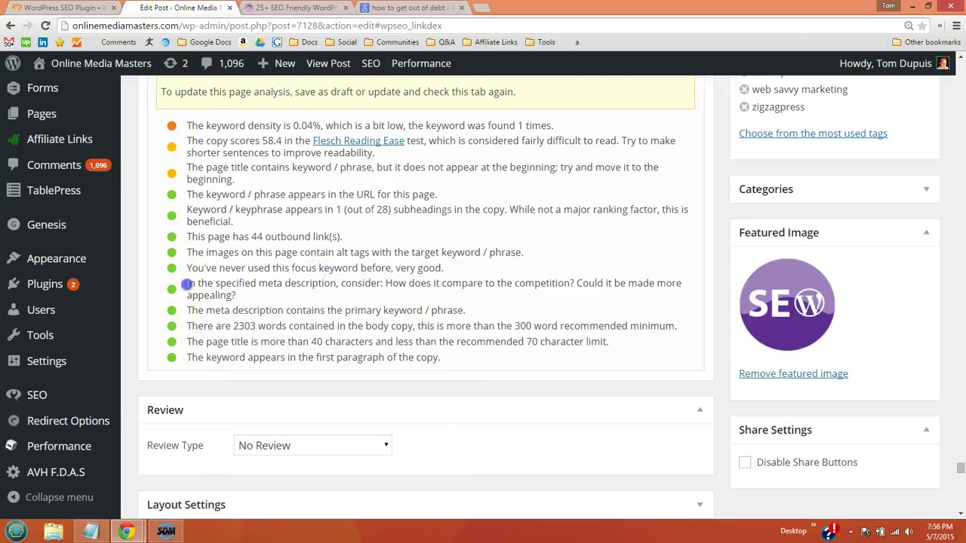
drag(187, 284, 462, 293)
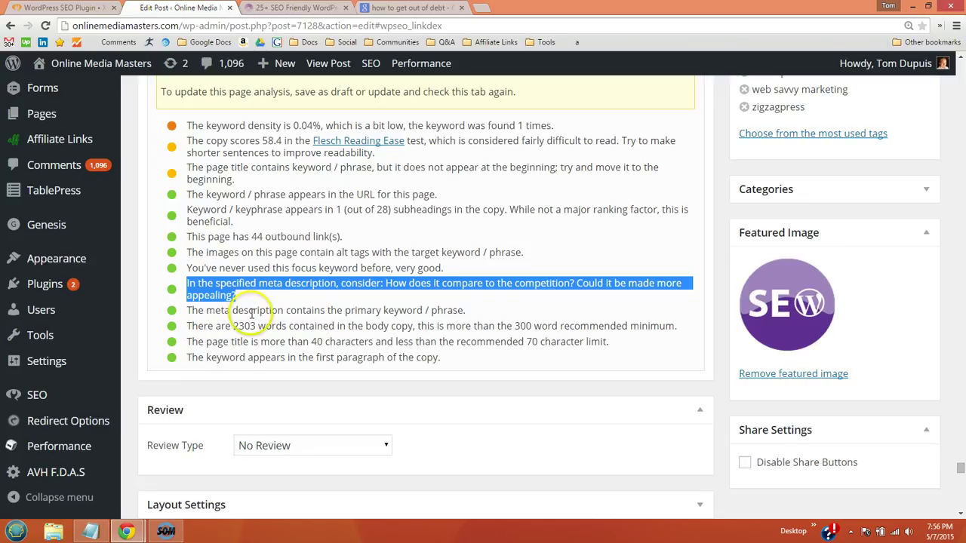
Highlight the 2303-word count result and its 300-word recommended minimum.
drag(233, 326, 677, 326)
double_click(522, 326)
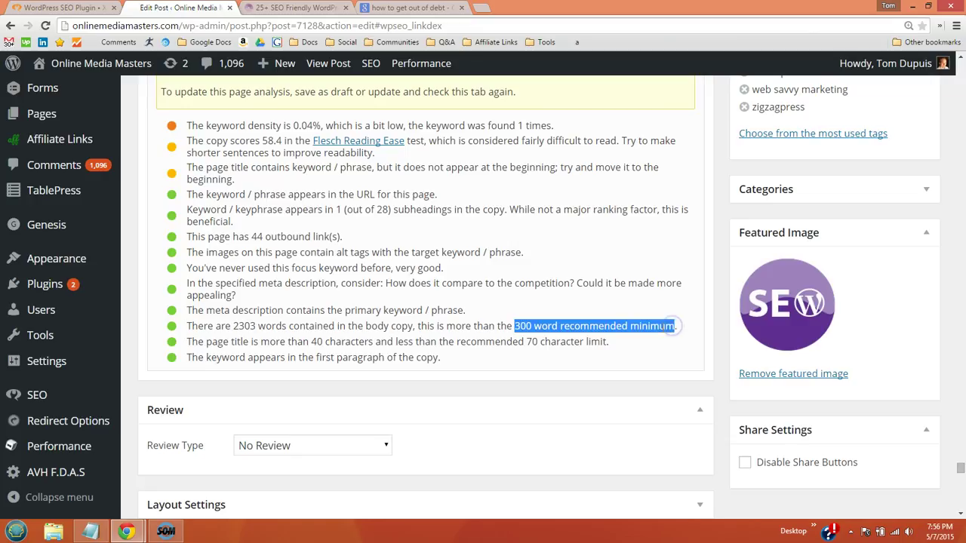
click(532, 346)
drag(514, 325, 593, 326)
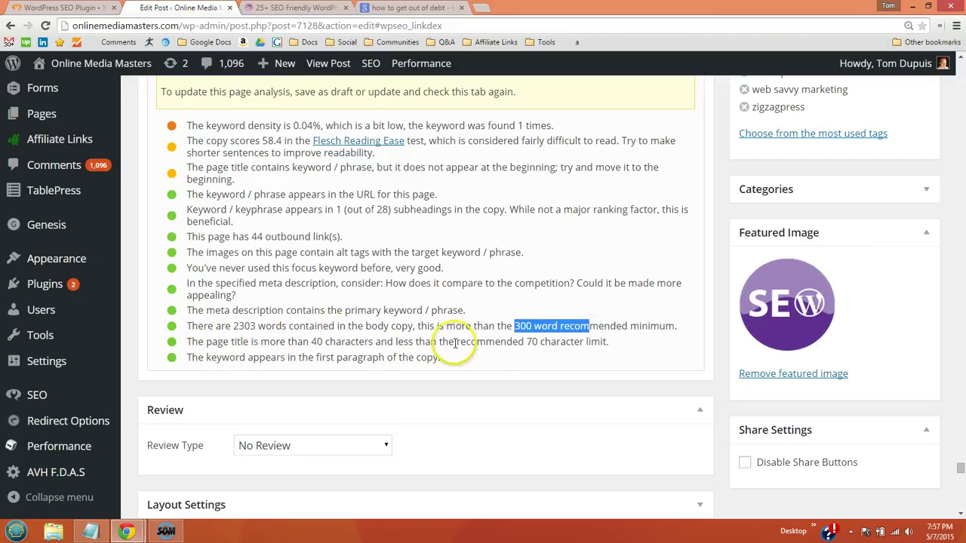
drag(532, 342, 541, 342)
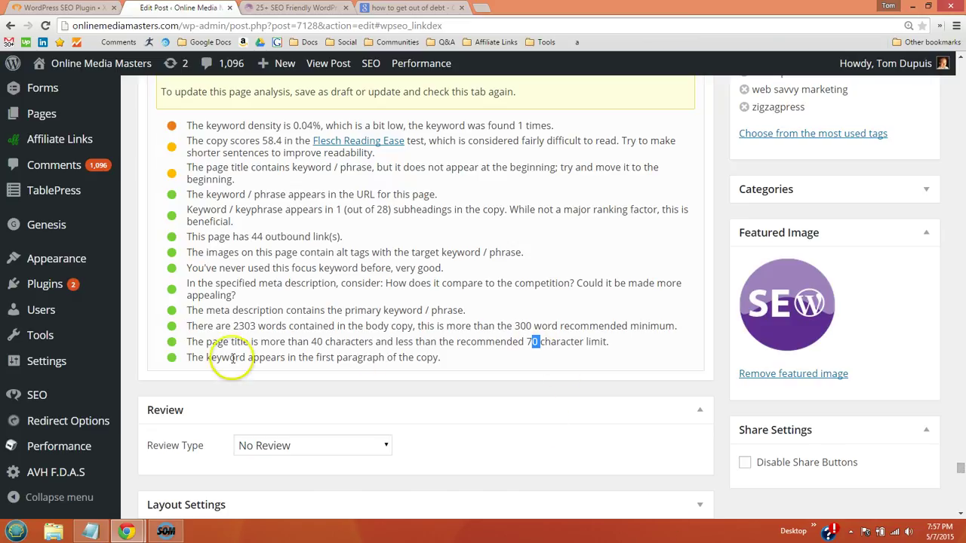
Review the keyword-in-first-paragraph result and the three warnings at the top.
drag(215, 359, 439, 355)
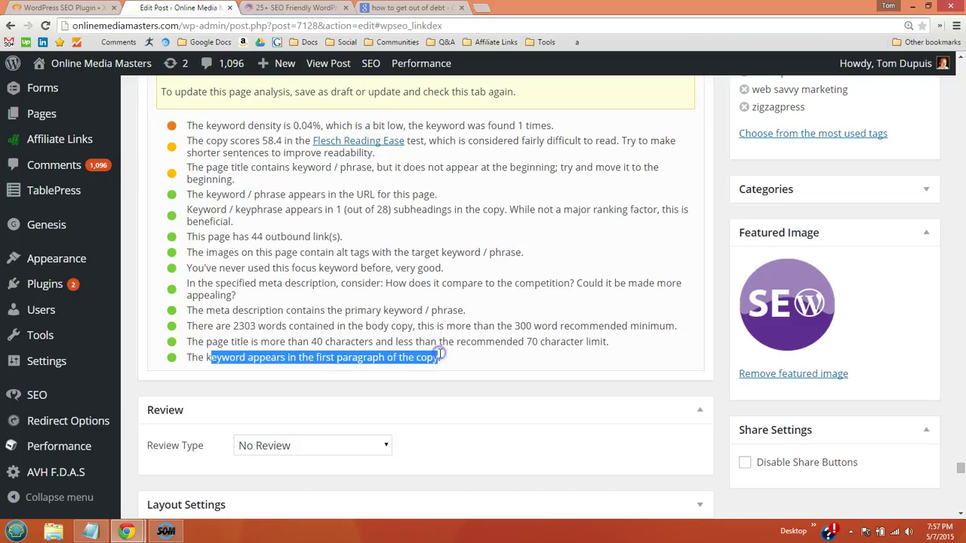
click(960, 470)
scroll(959, 470, up, 1)
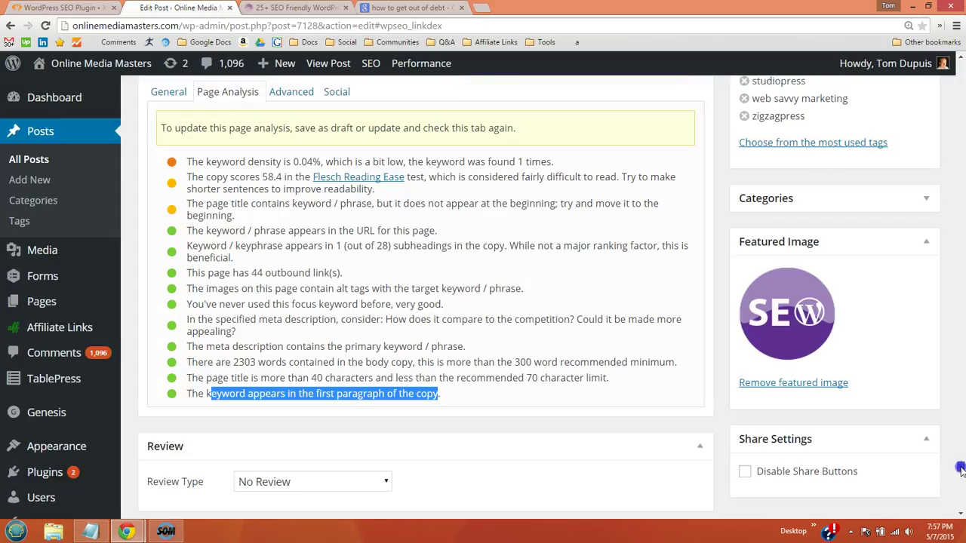
scroll(960, 469, up, 1)
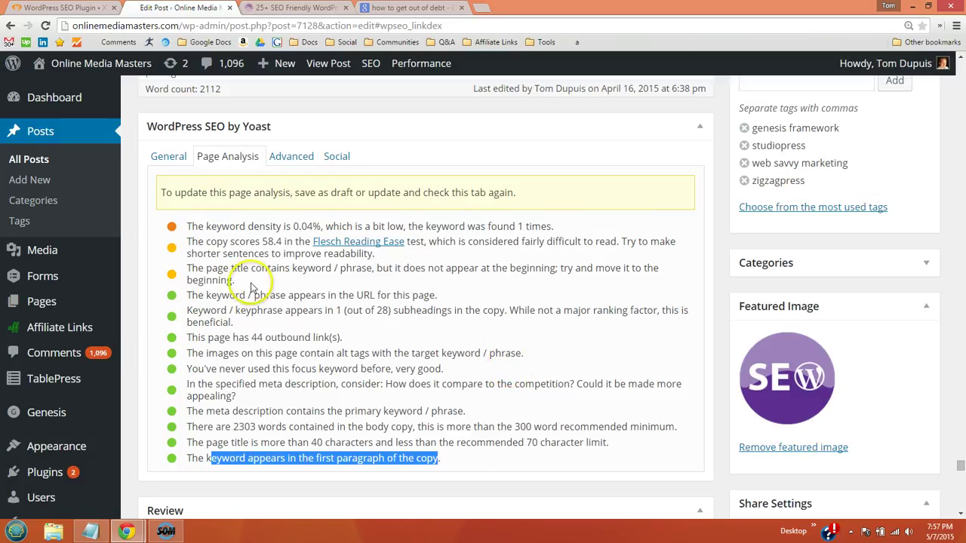
drag(234, 280, 181, 228)
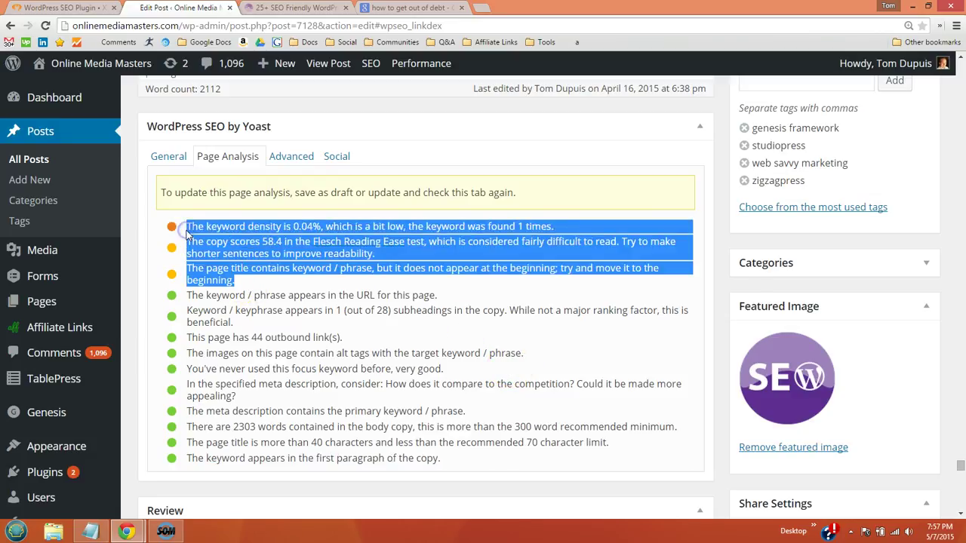
click(258, 284)
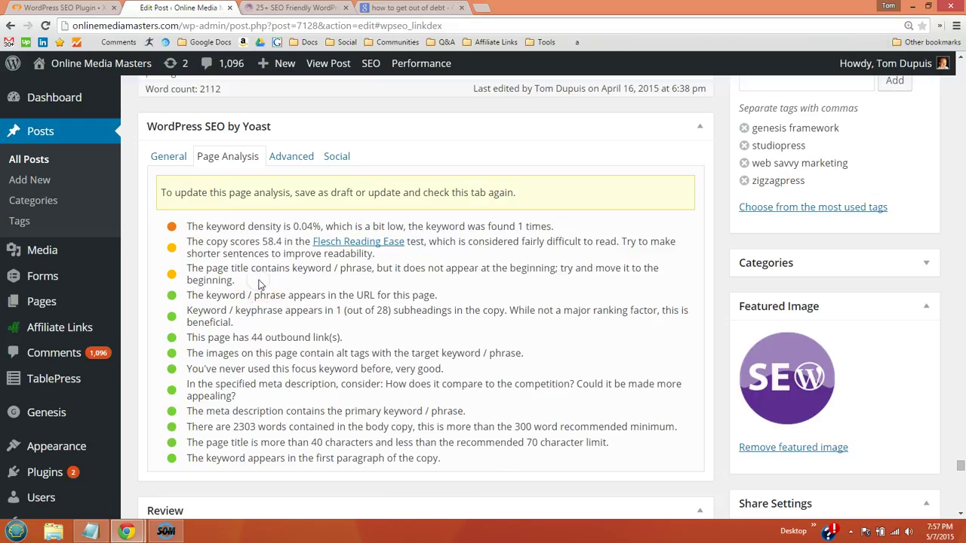
click(298, 8)
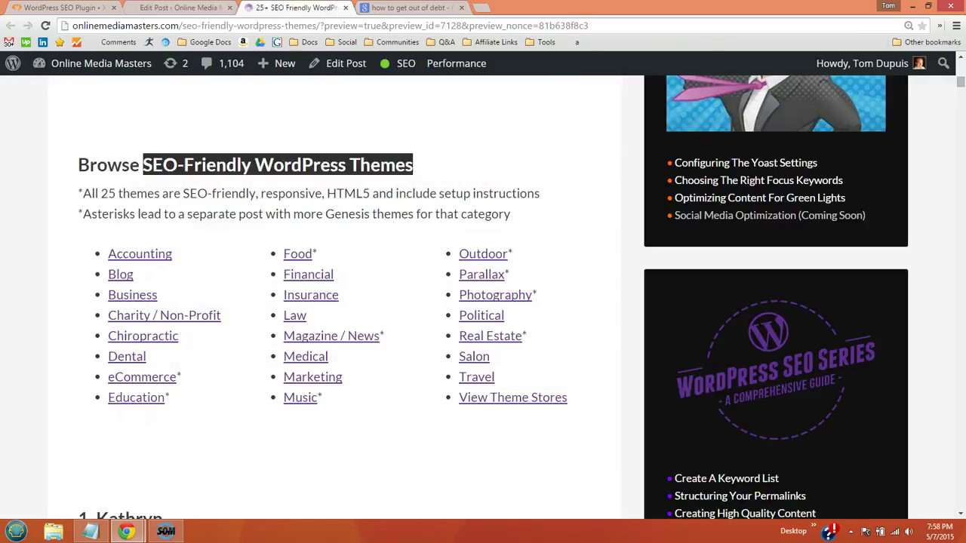
scroll(367, 268, down, 10)
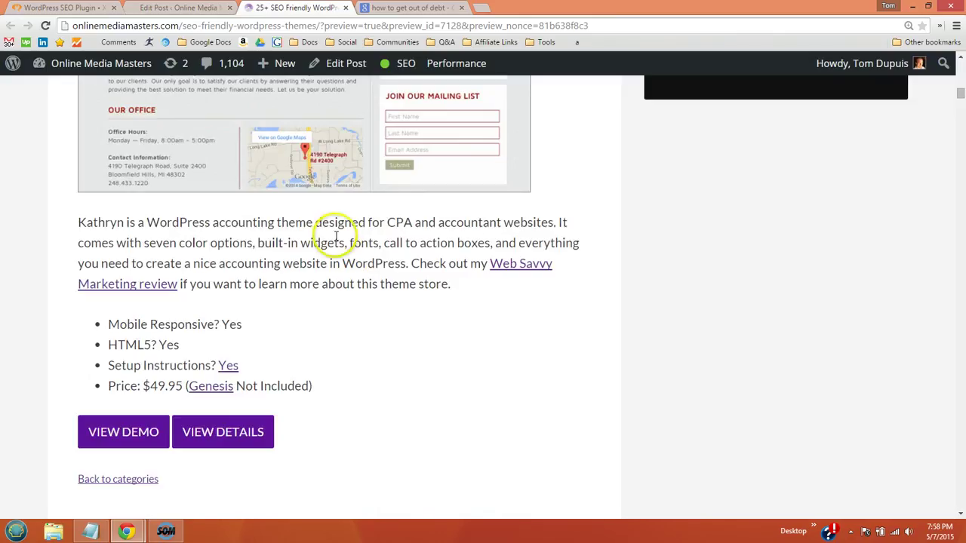
scroll(334, 231, up, 1)
key(ctrl+shift+Tab)
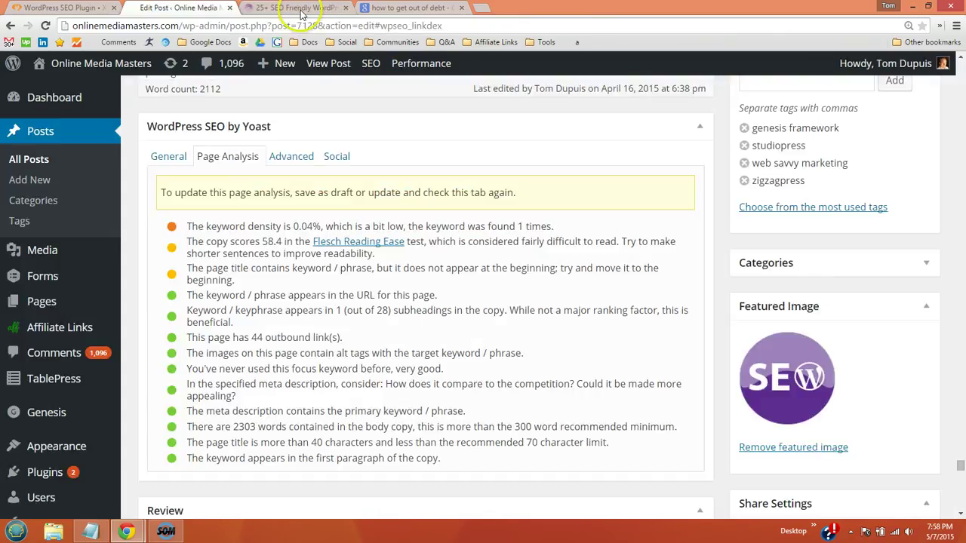
Search Google for 'seo friendly wordpress themes' with private results hidden.
click(479, 8)
text(seo )
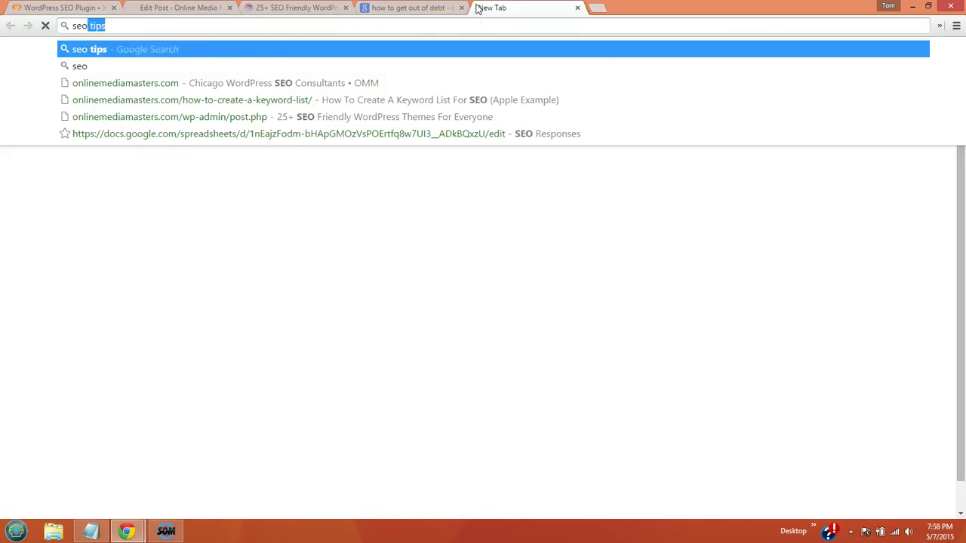
text(friendly wordpr)
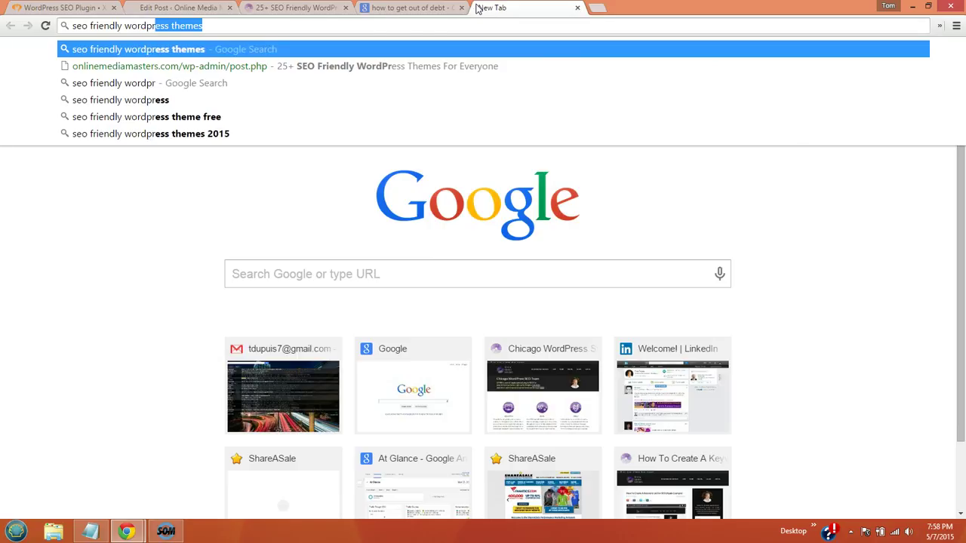
key(Return)
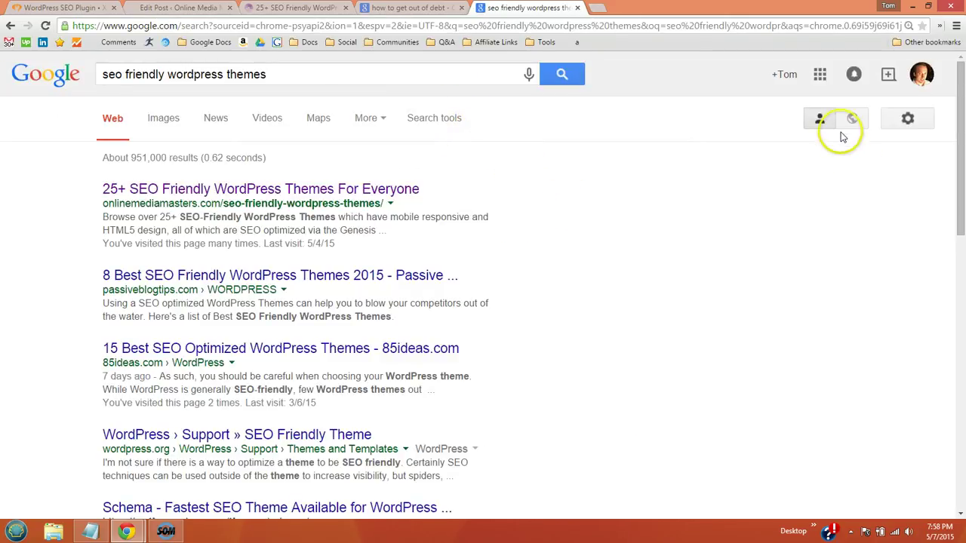
click(850, 124)
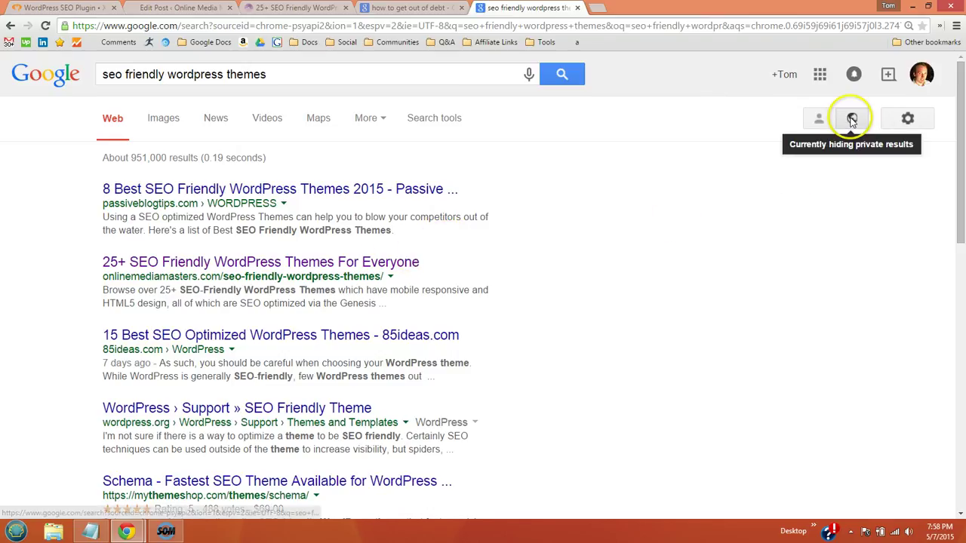
click(820, 120)
click(853, 119)
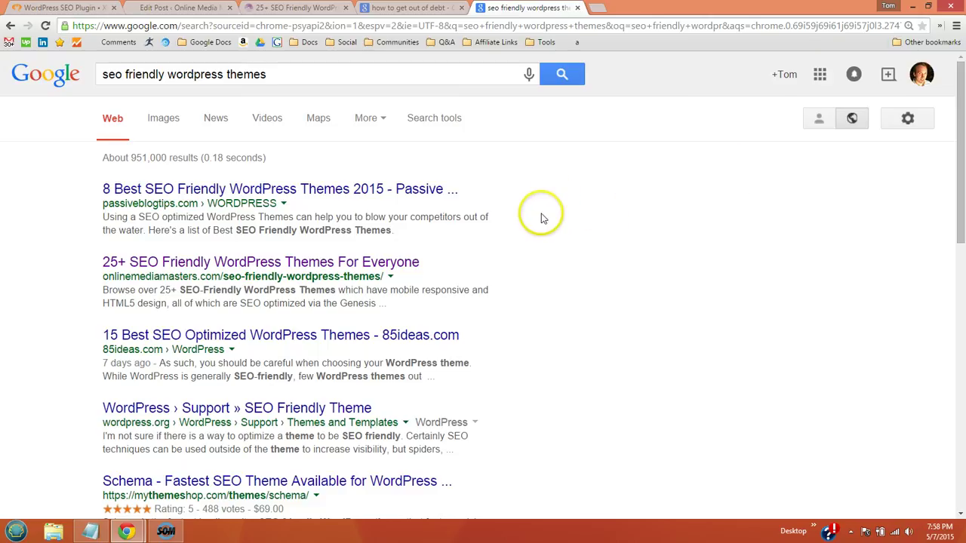
Return from the preview page to the post editor's Yoast SEO box.
click(263, 9)
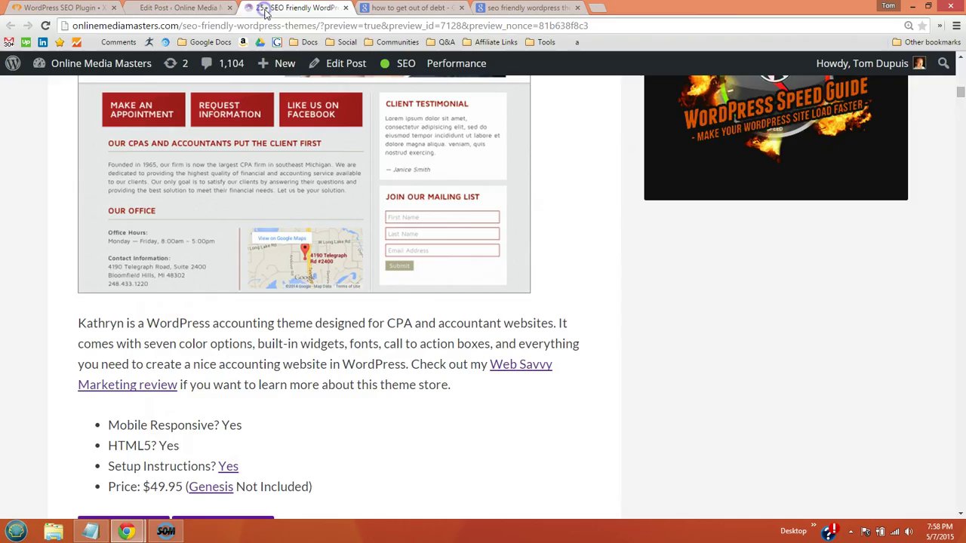
key(ctrl+shift+Tab)
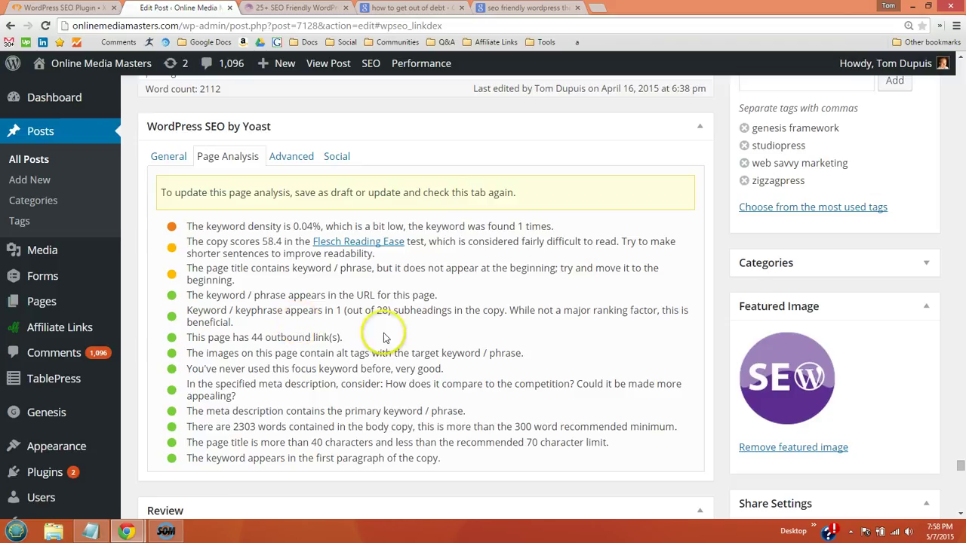
scroll(400, 326, down, 2)
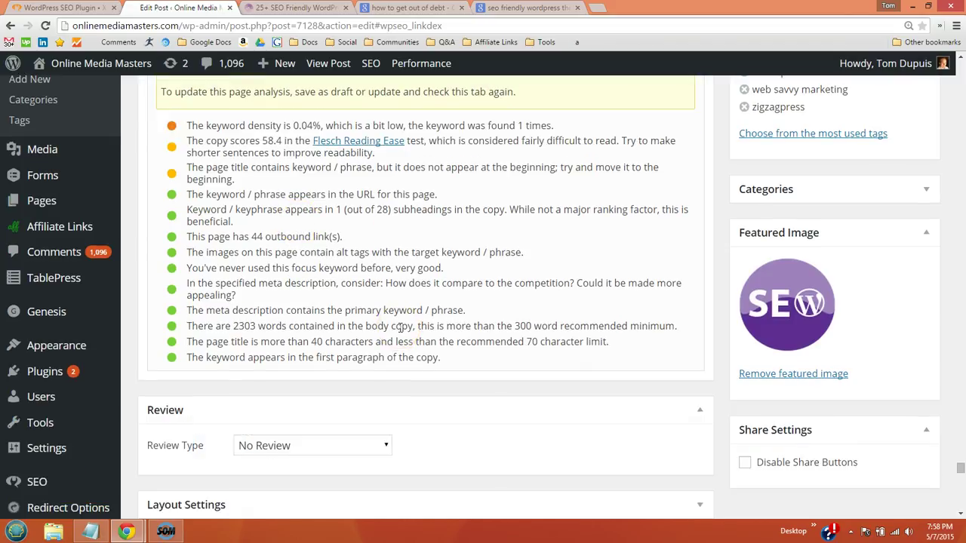
scroll(400, 326, up, 4)
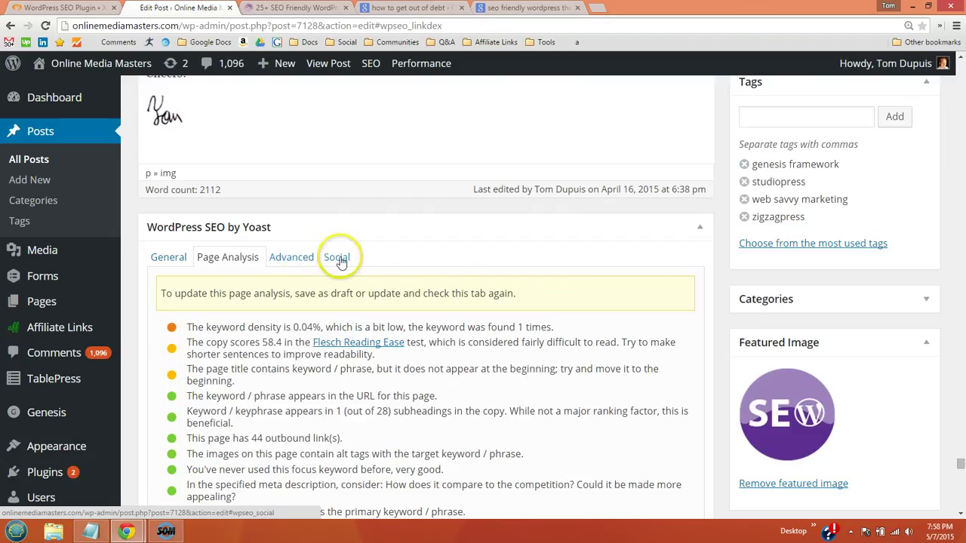
Look through the Yoast Advanced and Social settings, ending on General.
click(293, 259)
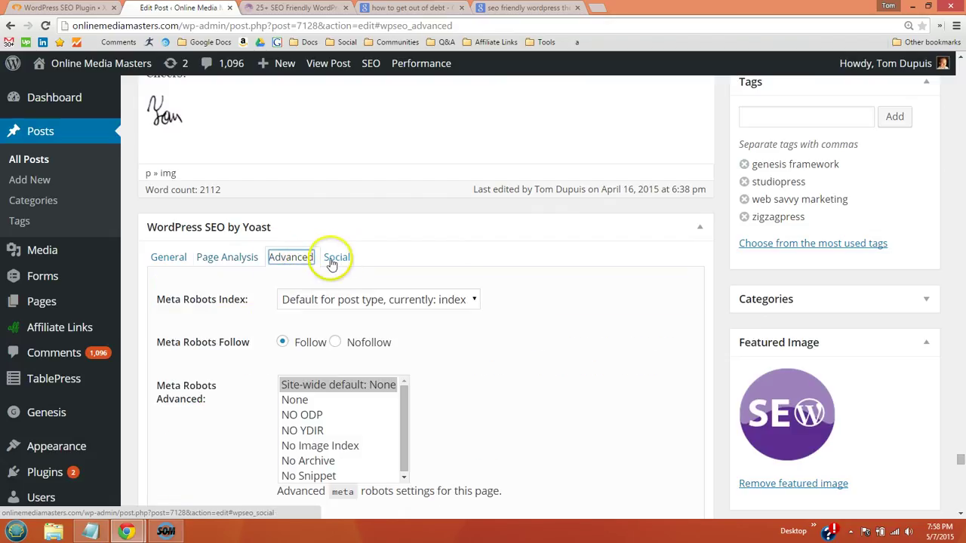
click(333, 261)
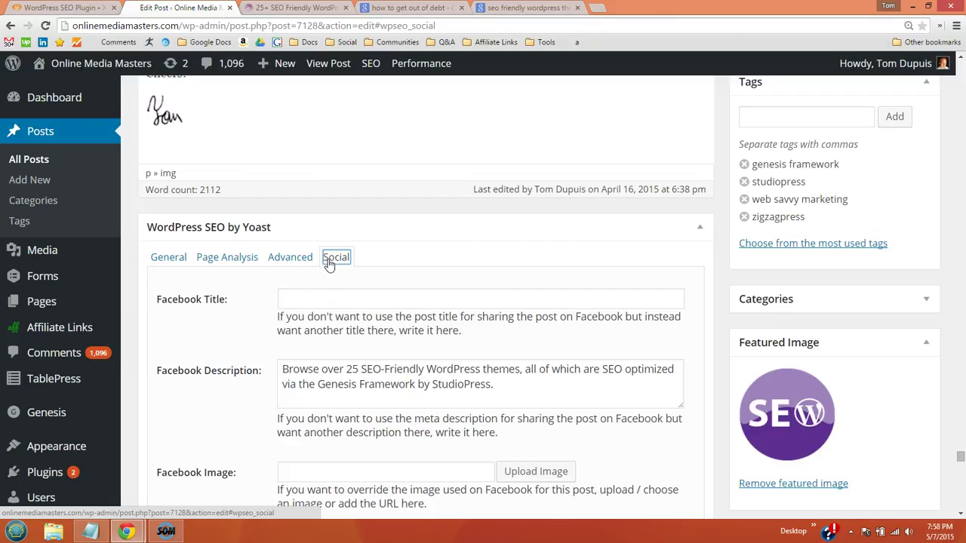
scroll(323, 262, down, 1)
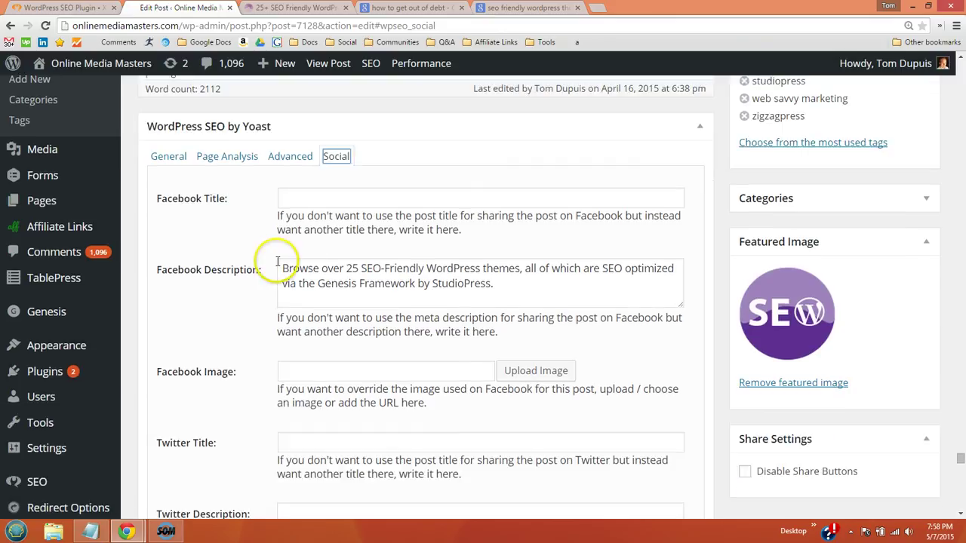
click(291, 161)
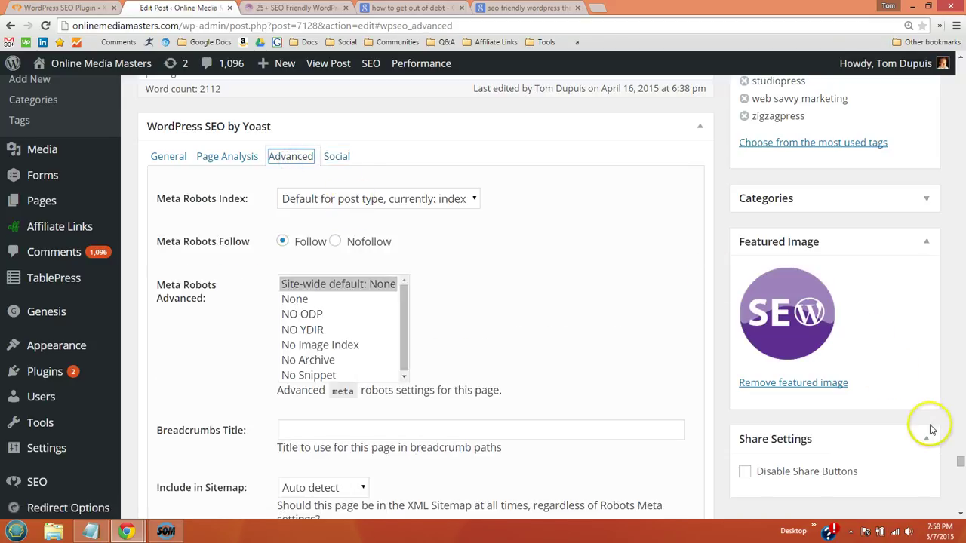
click(162, 159)
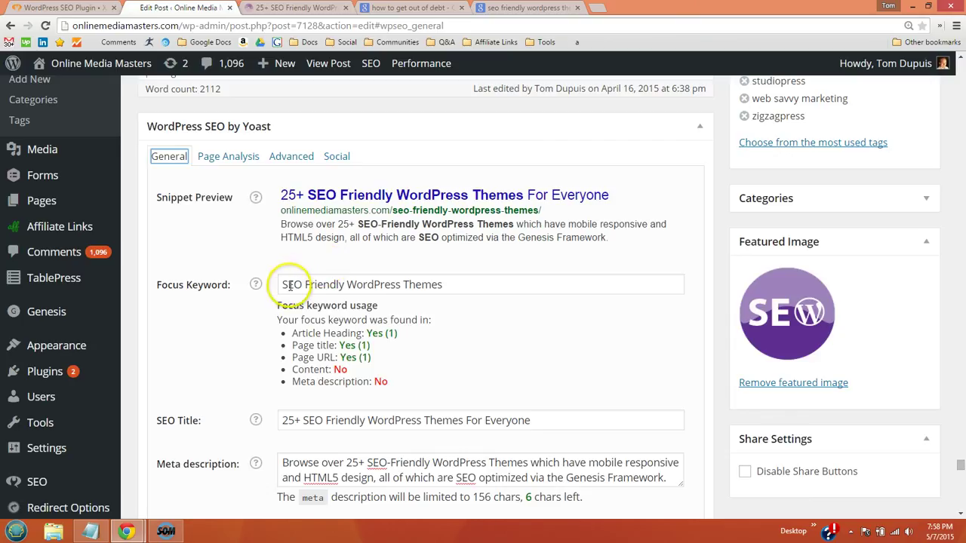
Select the focus keyword phrase, then switch to the post's preview page.
drag(283, 285, 408, 279)
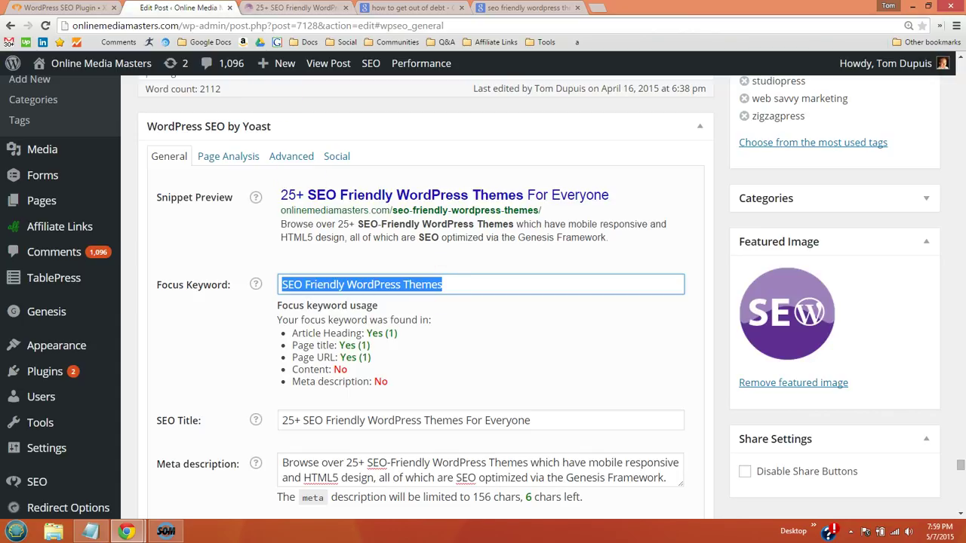
click(296, 8)
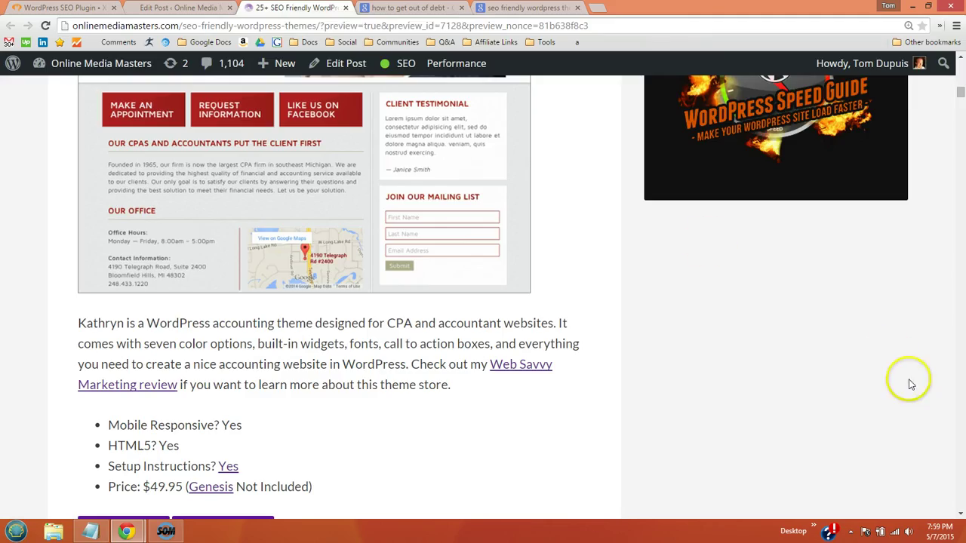
mouse_move(961, 98)
mouse_down()
mouse_move(962, 61)
mouse_move(962, 112)
mouse_move(961, 82)
mouse_up()
Open the 'How To Create A Keyword List For SEO (Apple Example)' article and scroll through it.
click(746, 126)
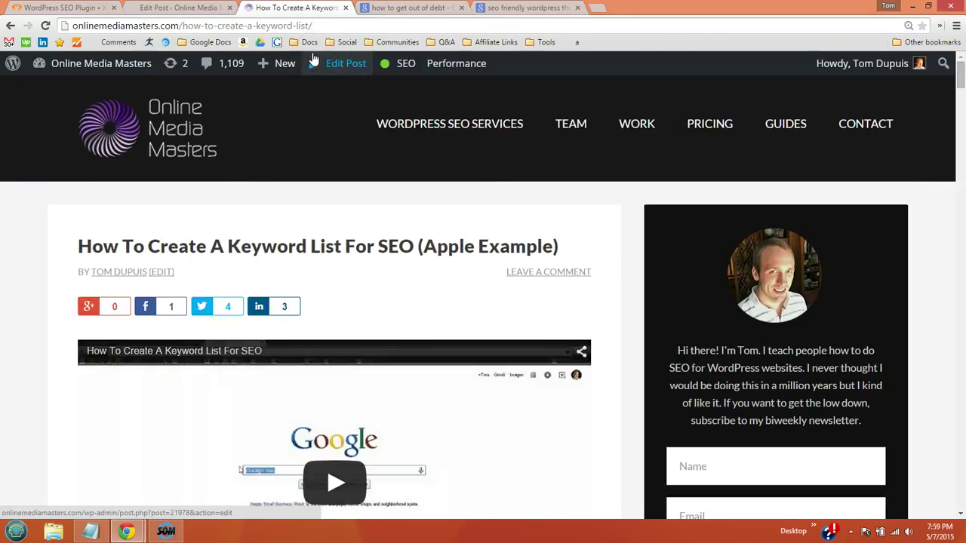
scroll(479, 233, down, 4)
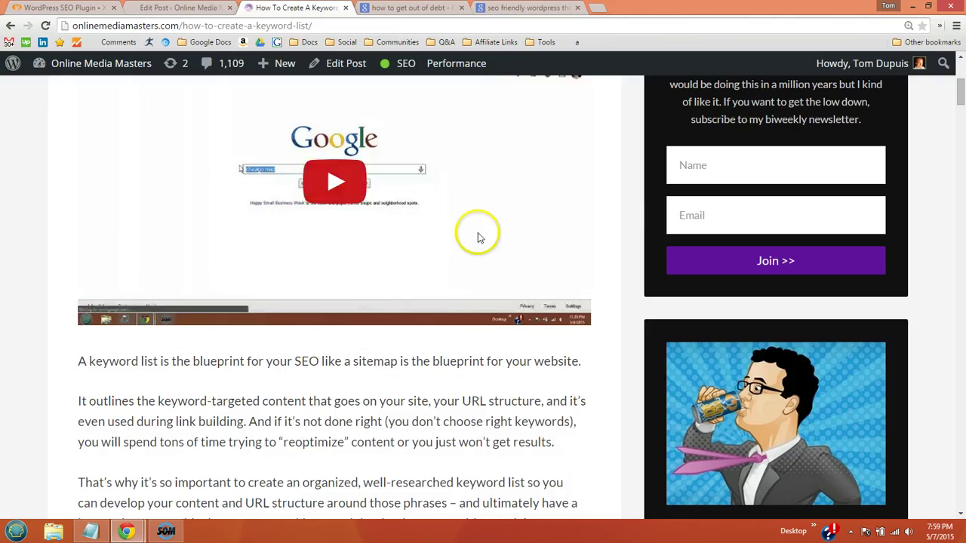
scroll(492, 242, down, 7)
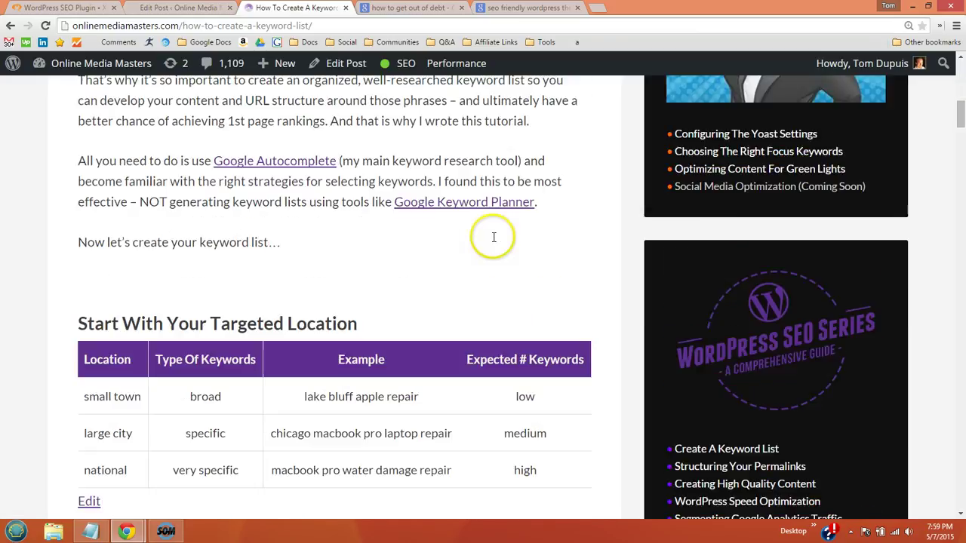
drag(960, 125, 960, 147)
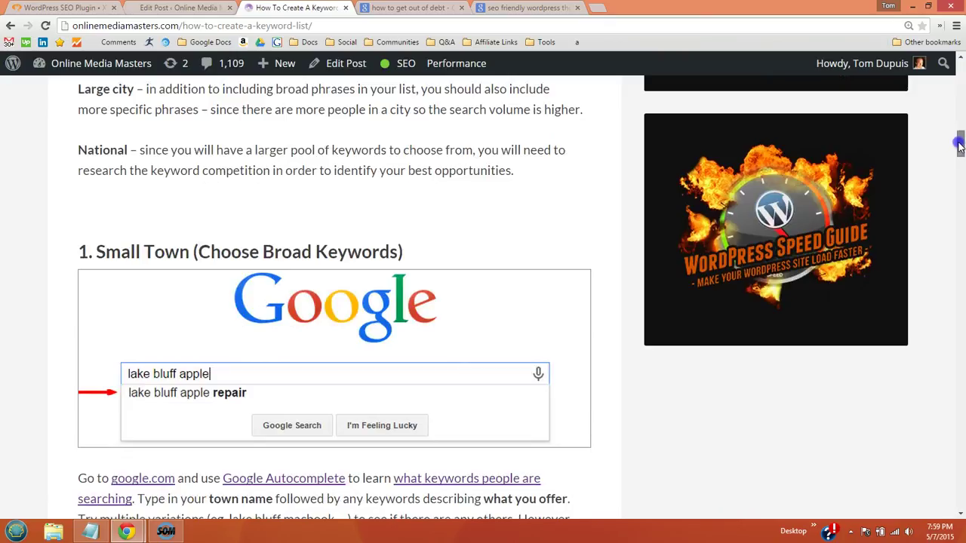
drag(960, 147, 946, 305)
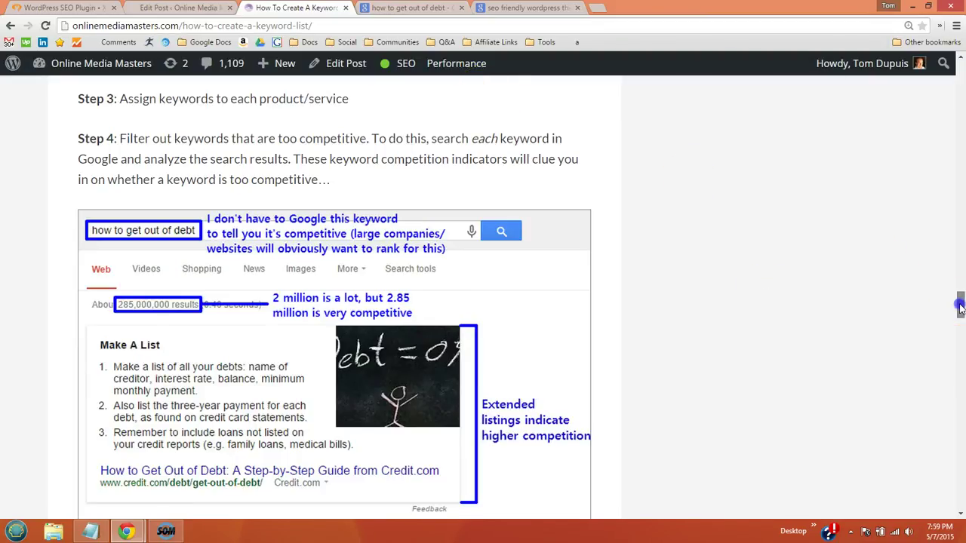
scroll(960, 310, down, 1)
scroll(446, 223, down, 2)
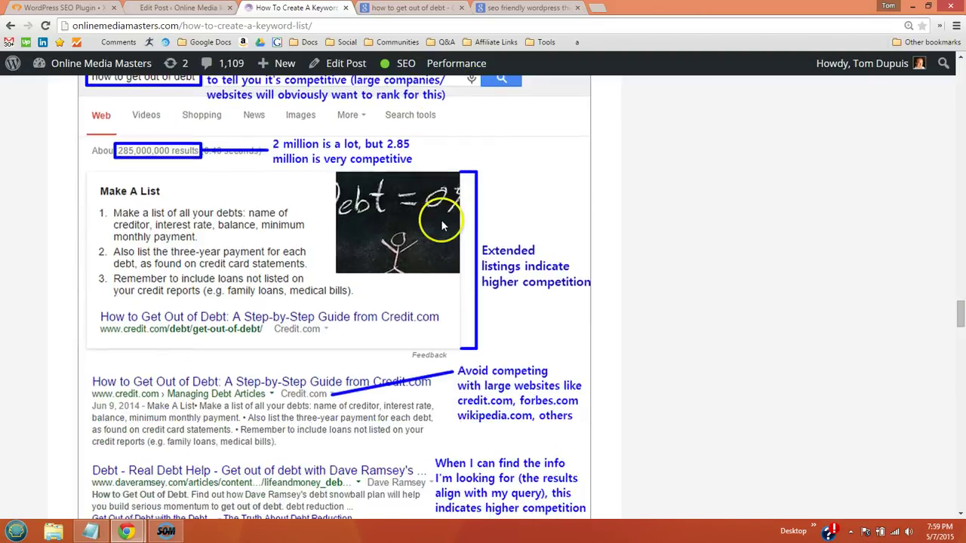
scroll(557, 233, down, 6)
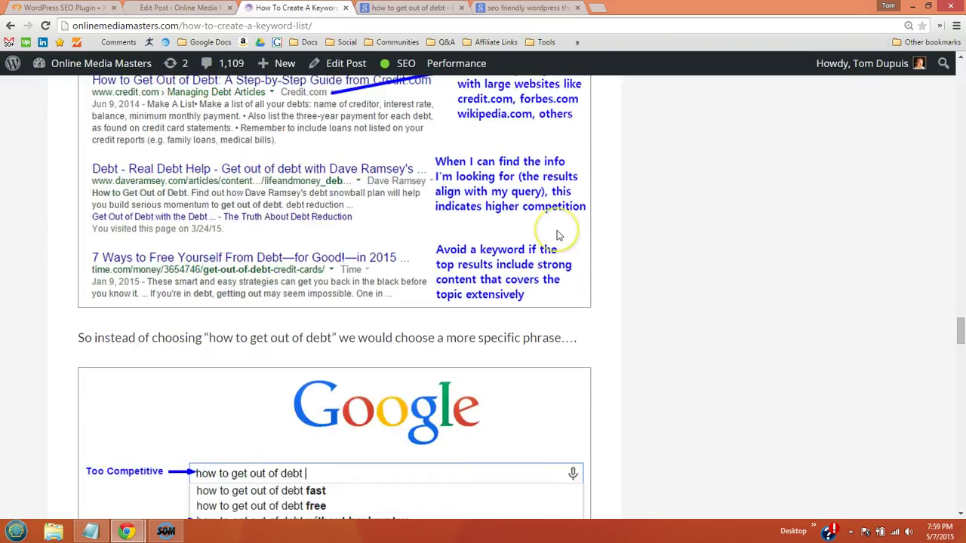
scroll(708, 312, down, 9)
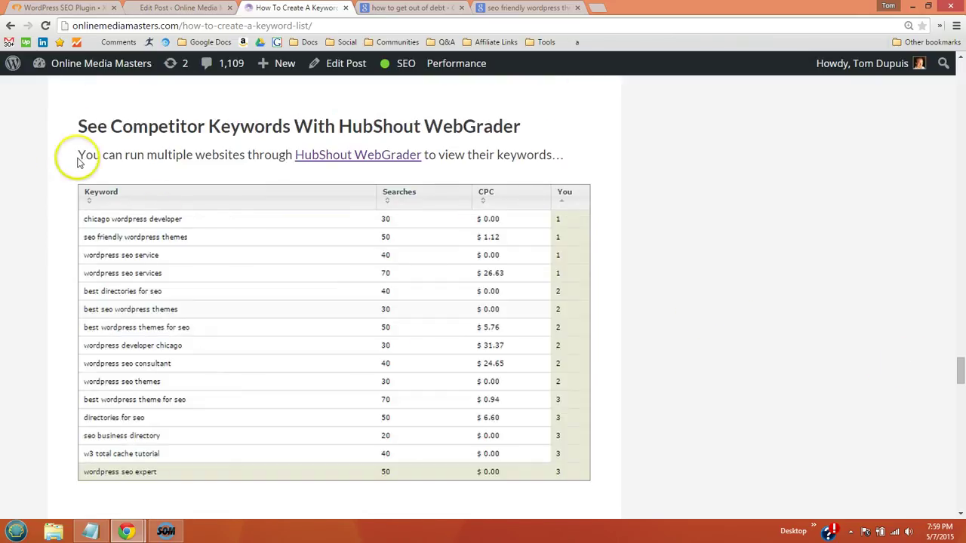
Highlight the line on viewing competitor keywords, then select the article's URL.
drag(78, 157, 555, 155)
scroll(770, 254, down, 5)
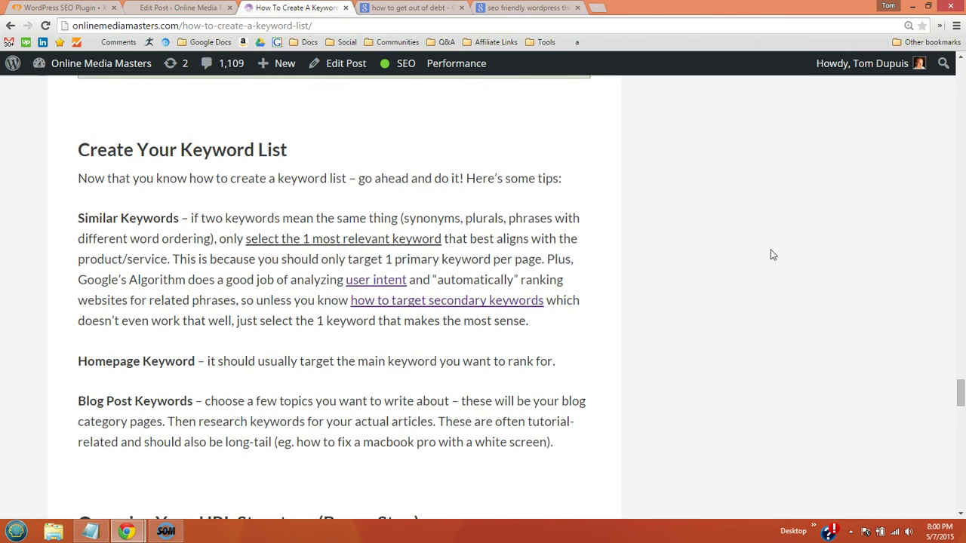
scroll(771, 255, down, 1)
drag(962, 397, 962, 71)
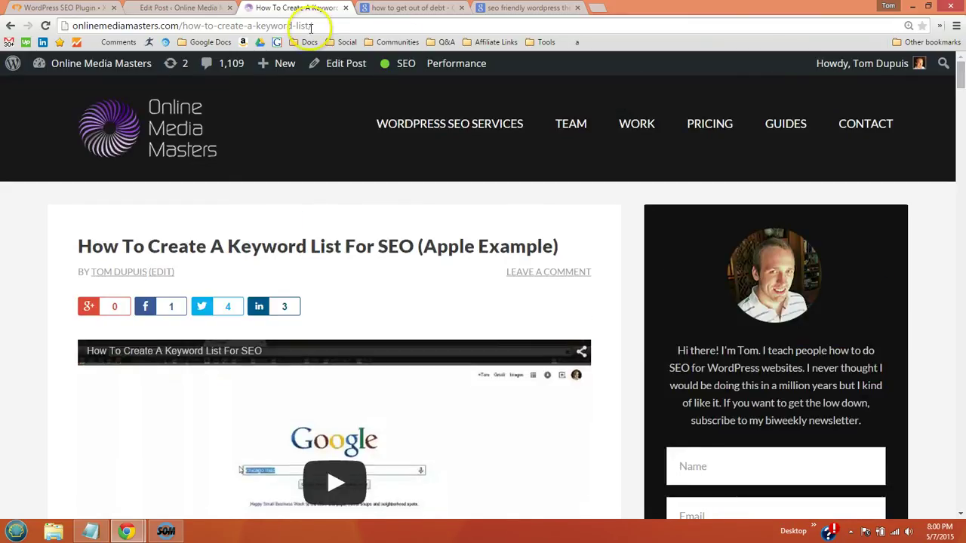
drag(316, 26, 75, 27)
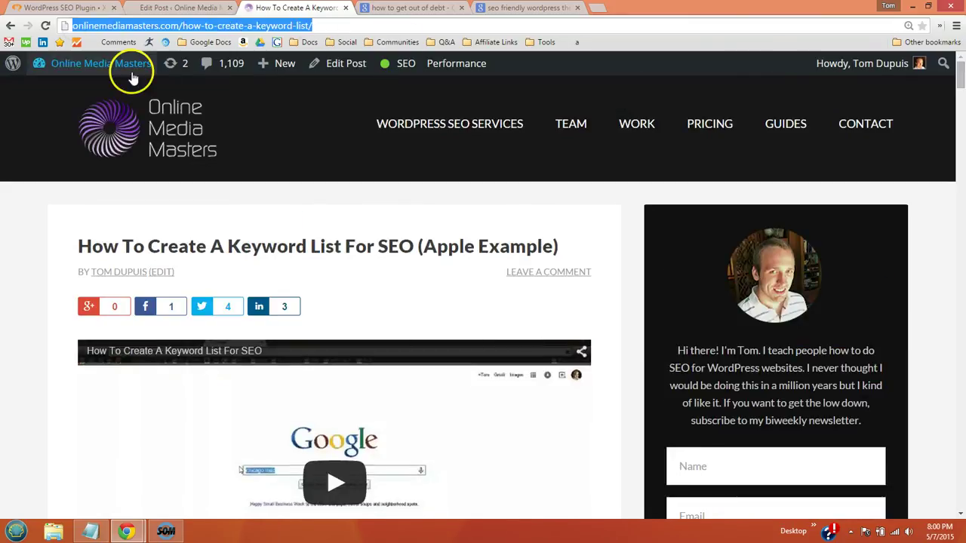
Go back to Edit Post and scroll up to the Yoast focus keyword.
click(179, 8)
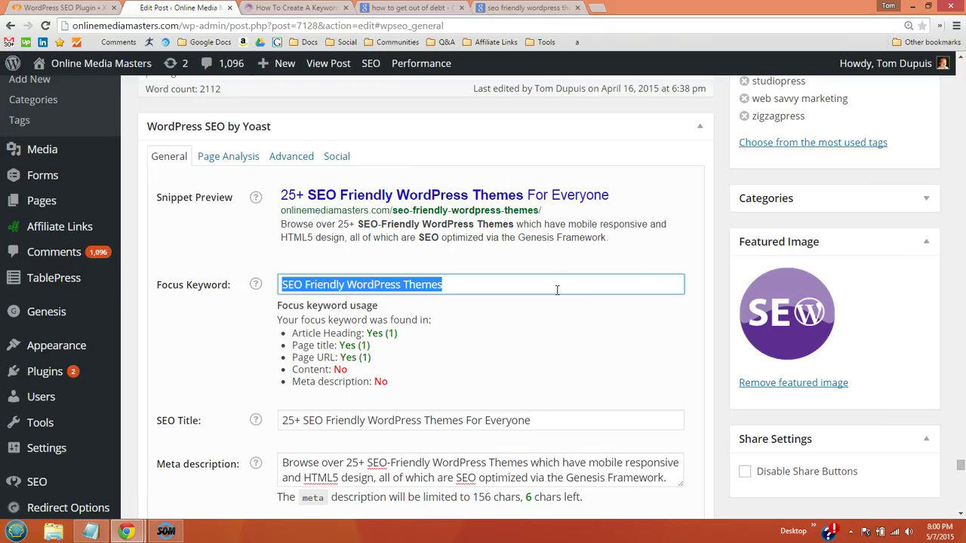
scroll(599, 324, up, 1)
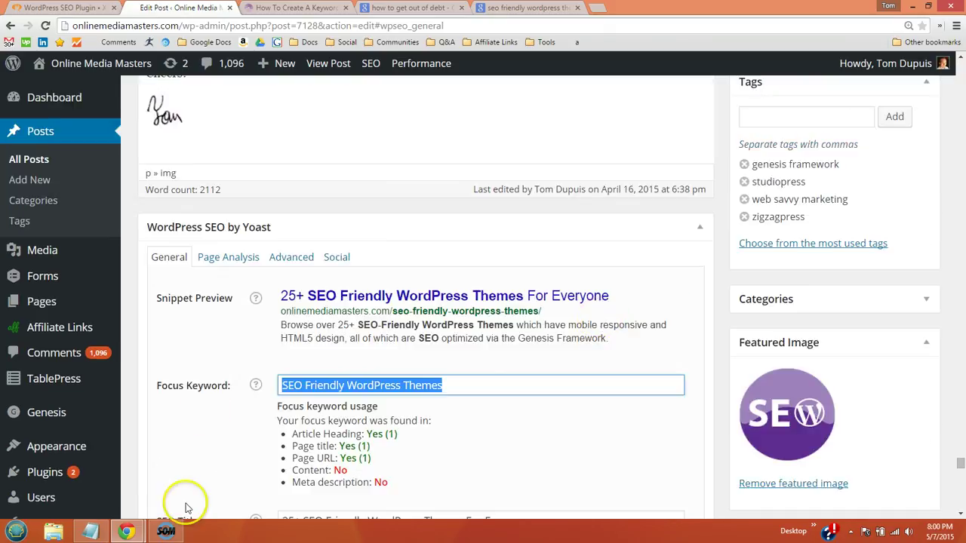